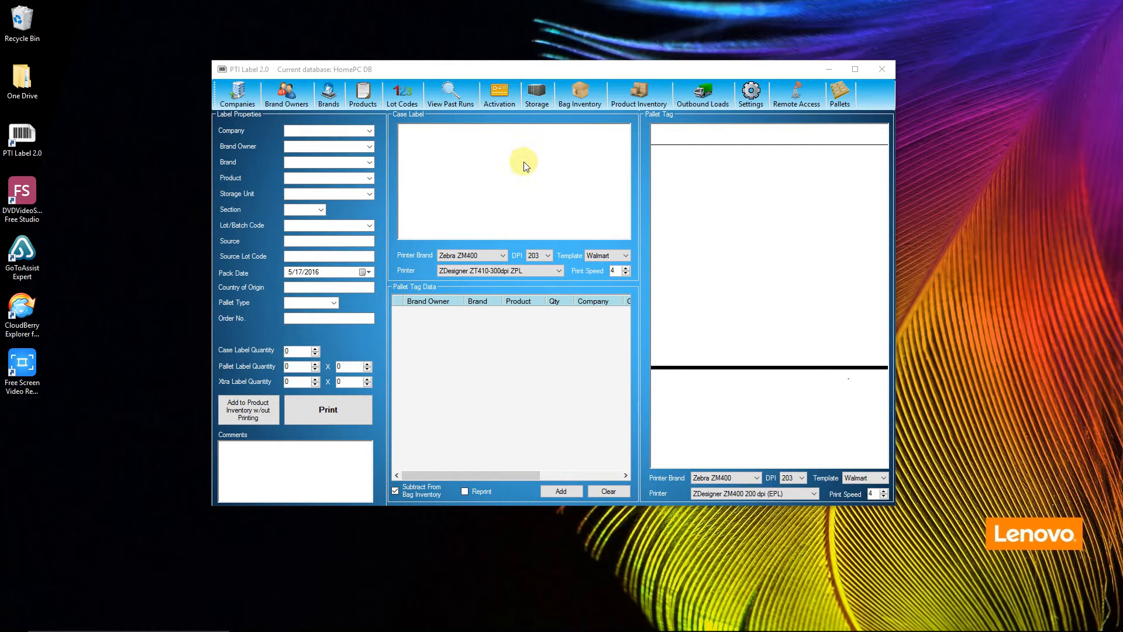
View the lot code manager and its entry fields, then close it.
{"action": "left_click", "coordinate": [405, 98]}
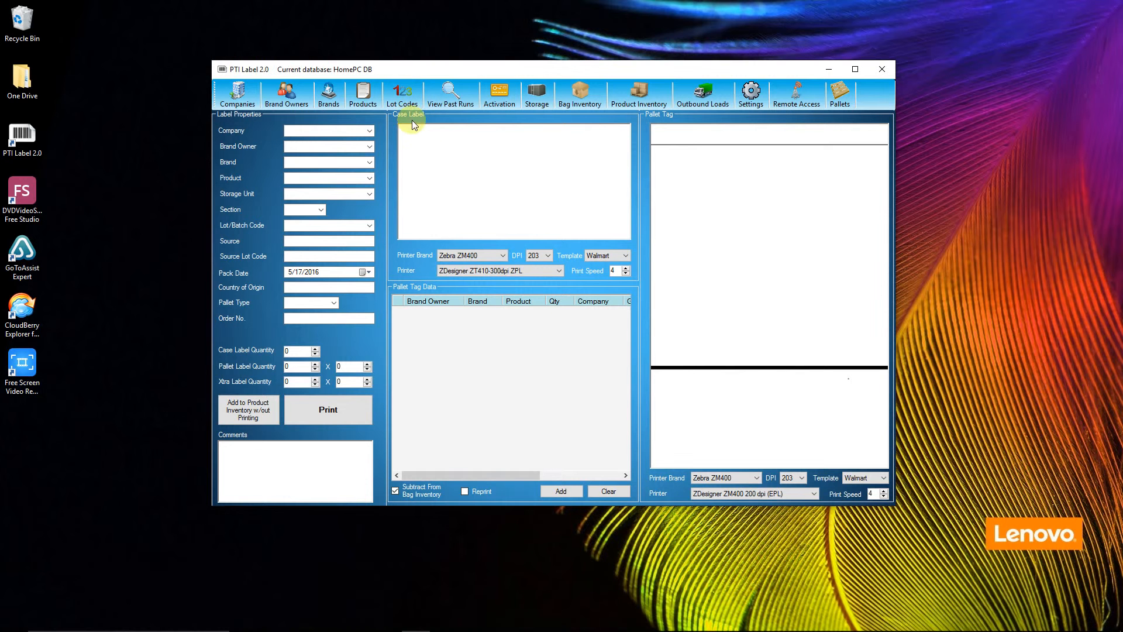
{"action": "left_click", "coordinate": [402, 96]}
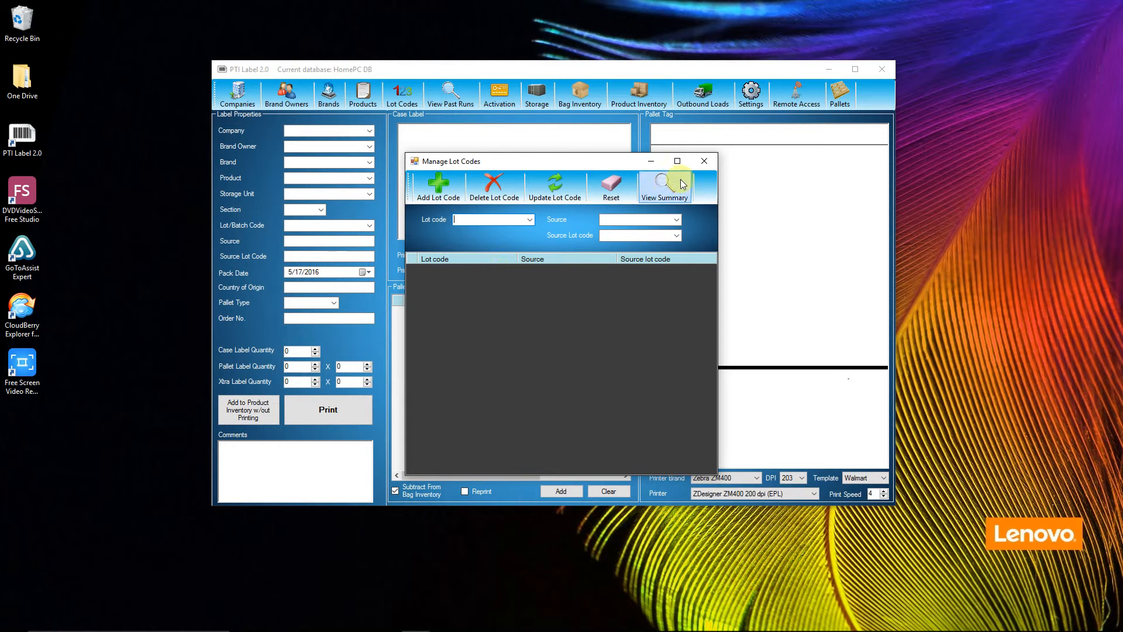
{"action": "left_click", "coordinate": [705, 166]}
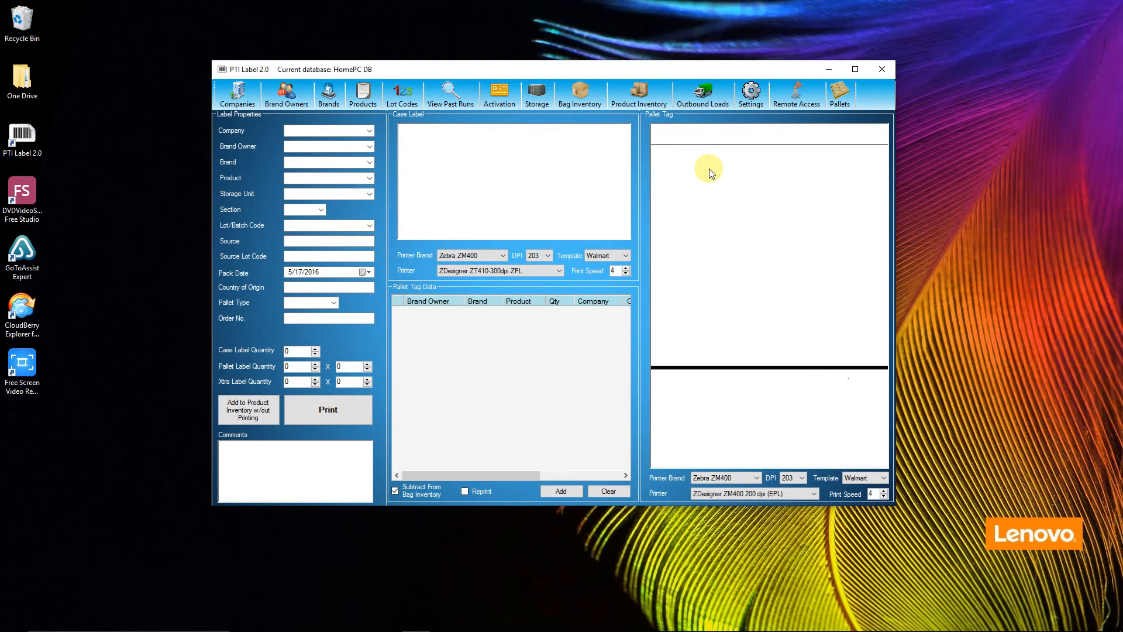
In the storage unit setup, add a storage unit named Bin 1 with 12 sections.
{"action": "left_click", "coordinate": [538, 102]}
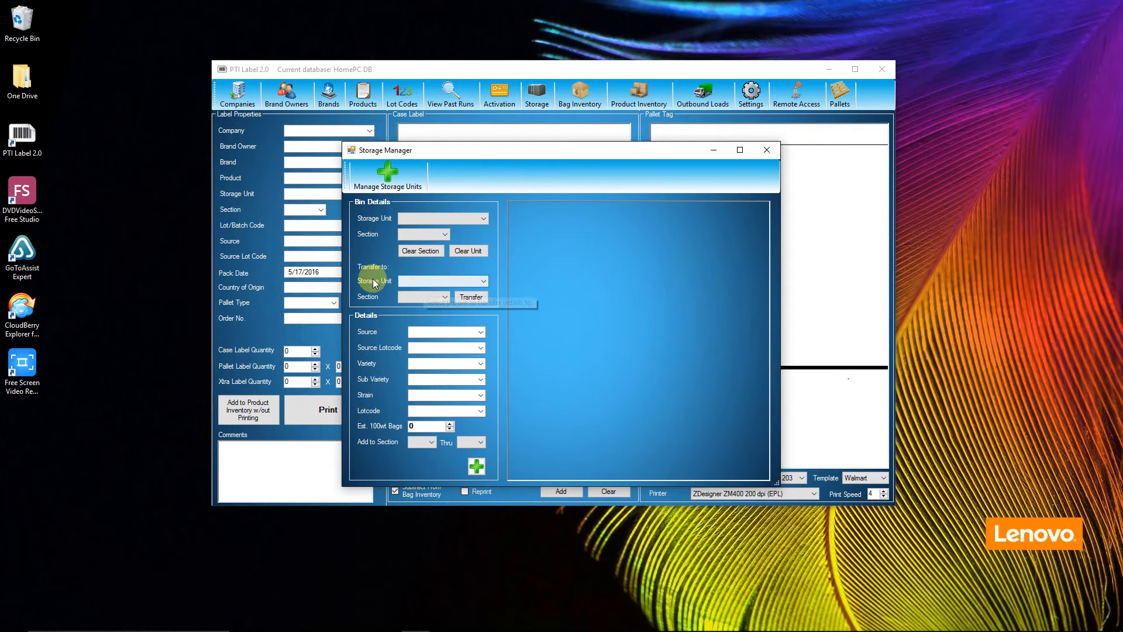
{"action": "left_click", "coordinate": [411, 185]}
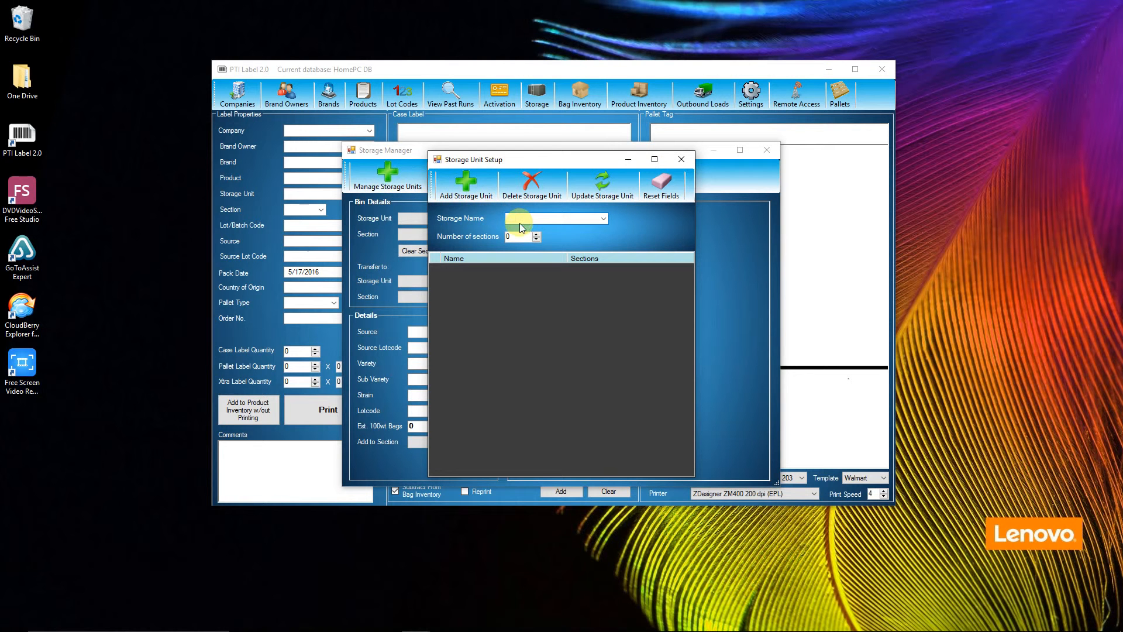
{"action": "type", "text": "Bin 1"}
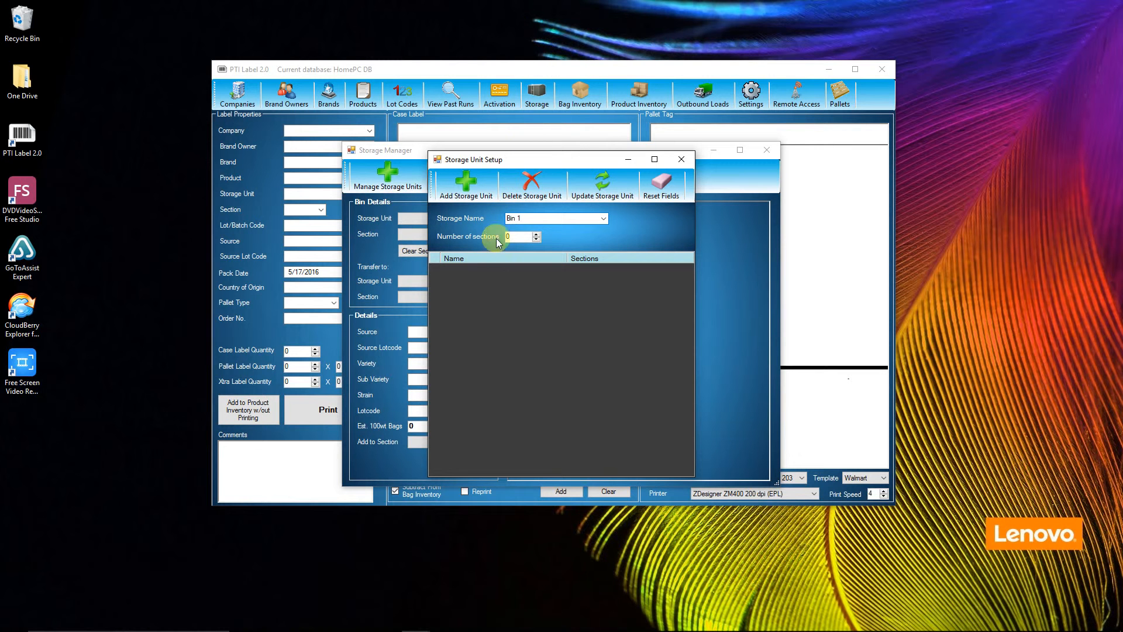
{"action": "mouse_move", "coordinate": [461, 237]}
{"action": "left_click", "coordinate": [535, 234]}
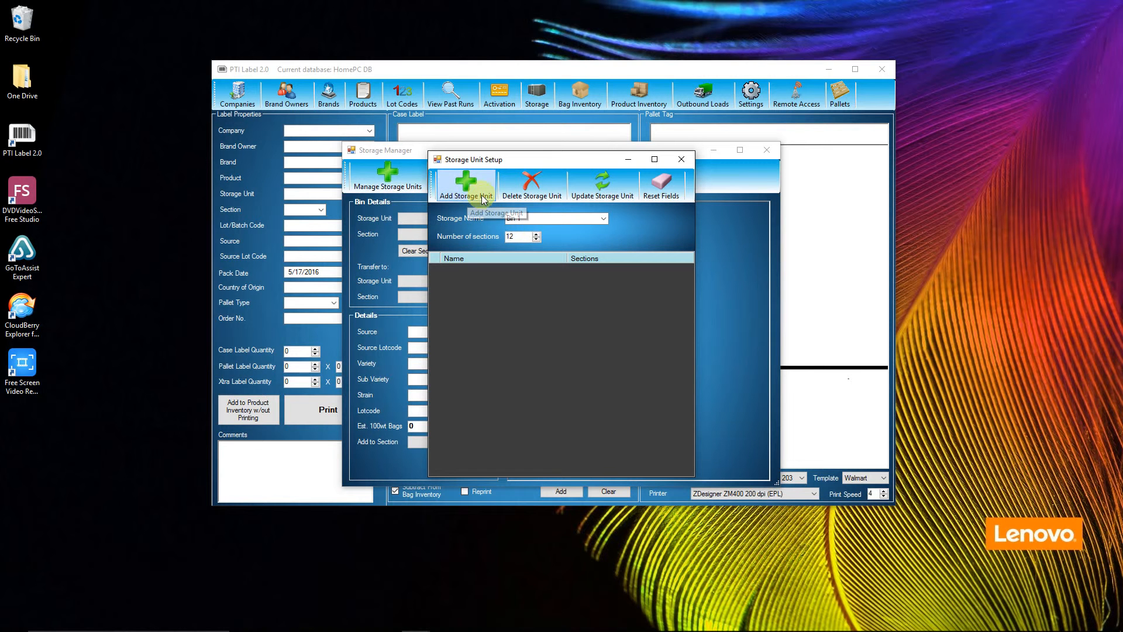
{"action": "left_click", "coordinate": [473, 195]}
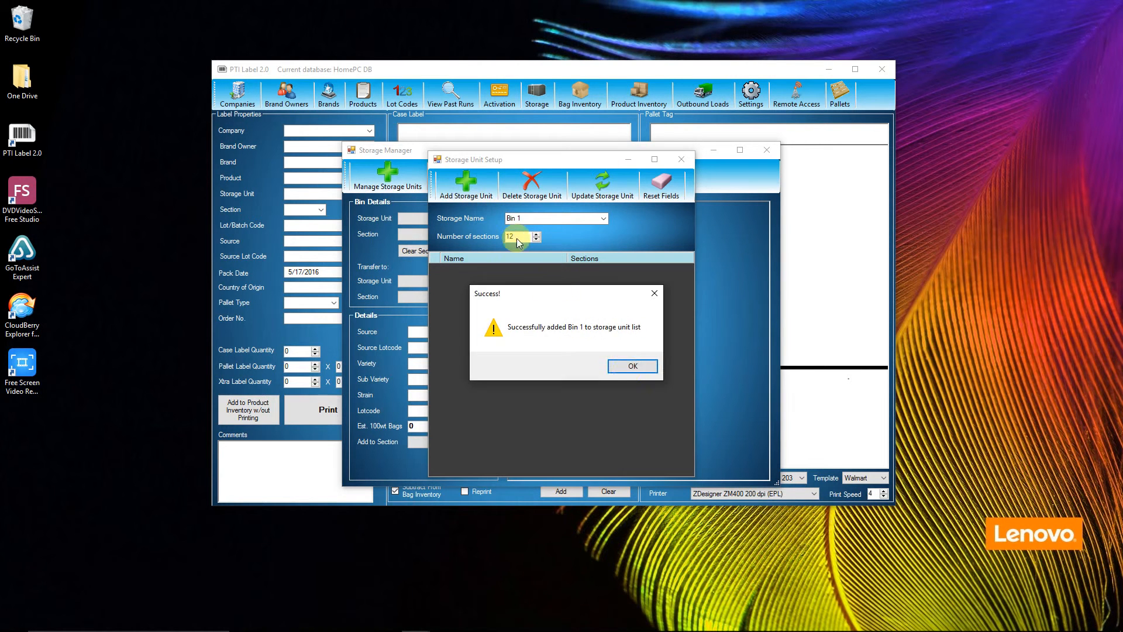
{"action": "left_click", "coordinate": [626, 367]}
Add a second storage unit named Bin 2 with 10 sections and close the storage unit setup.
{"action": "left_click", "coordinate": [603, 222]}
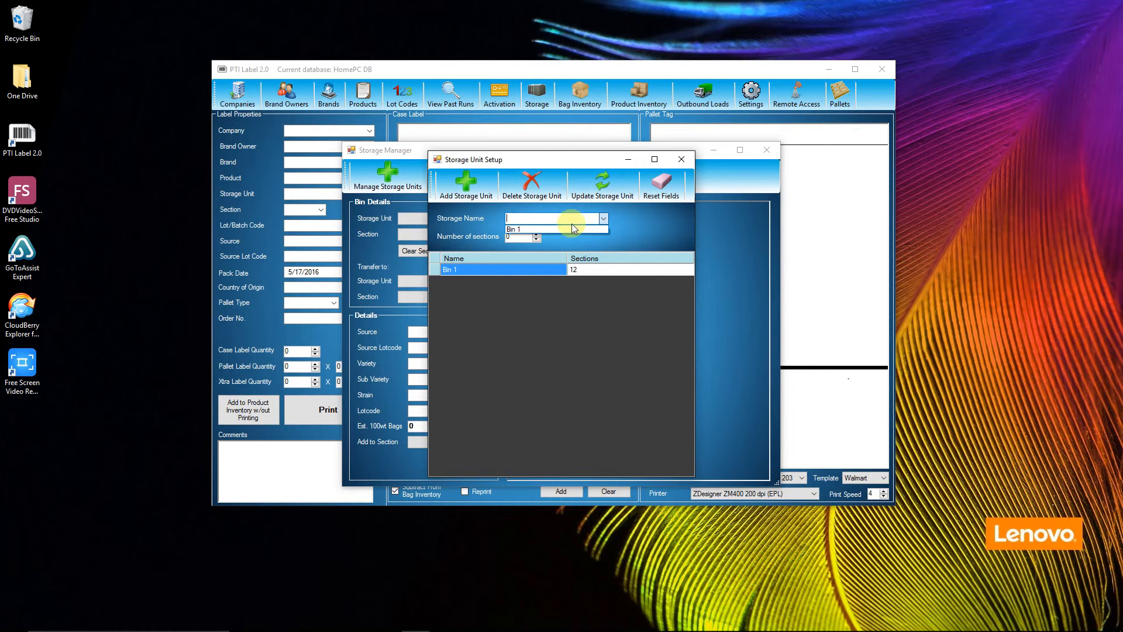
{"action": "left_click", "coordinate": [551, 220]}
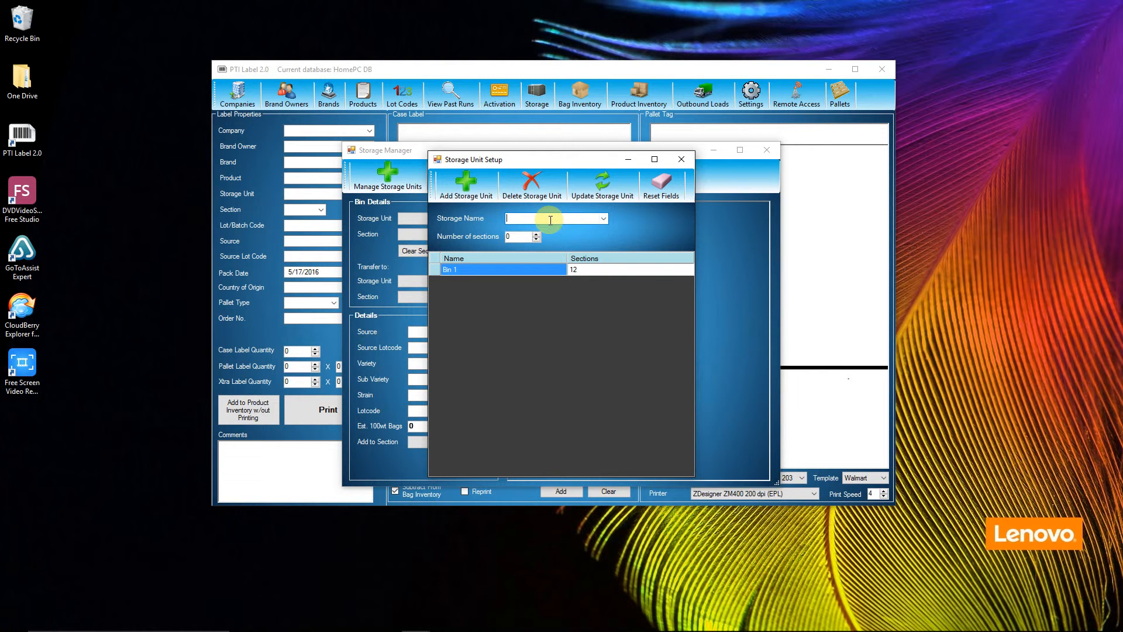
{"action": "type", "text": "Bin 2"}
{"action": "key", "text": "Tab"}
{"action": "type", "text": "12"}
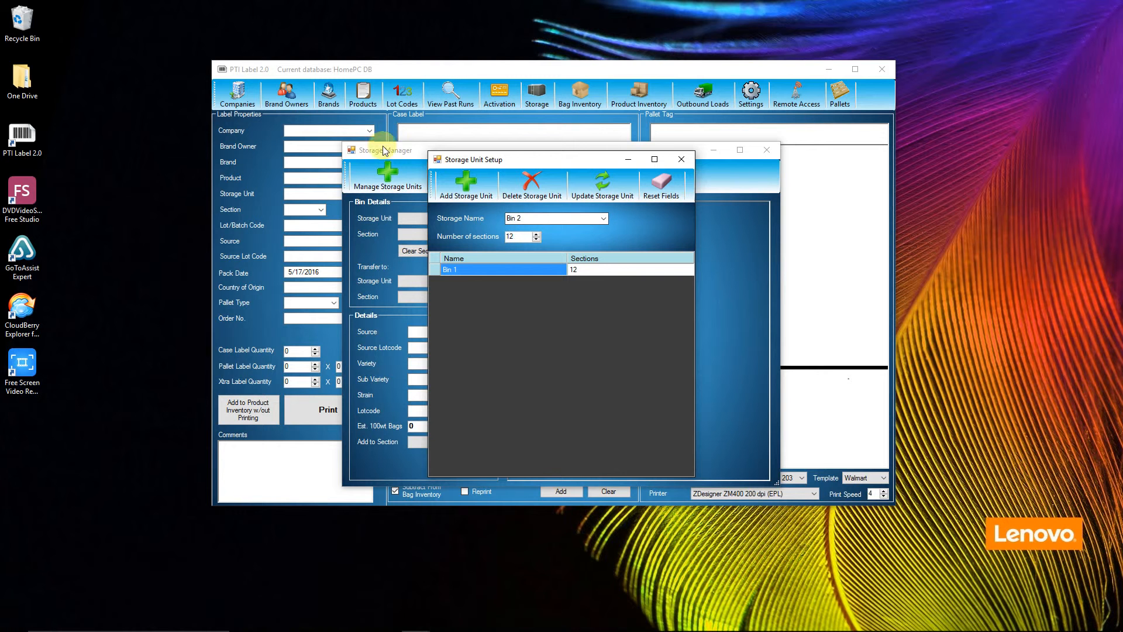
{"action": "left_click", "coordinate": [538, 239]}
{"action": "left_click", "coordinate": [538, 239]}
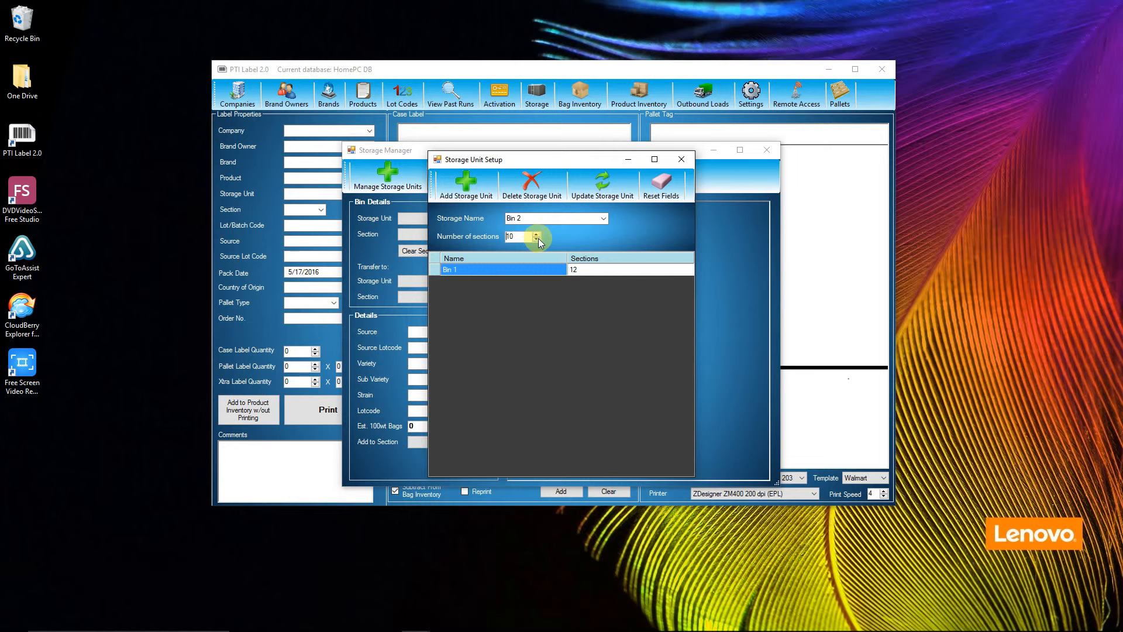
{"action": "left_click", "coordinate": [467, 186]}
{"action": "left_click", "coordinate": [632, 364]}
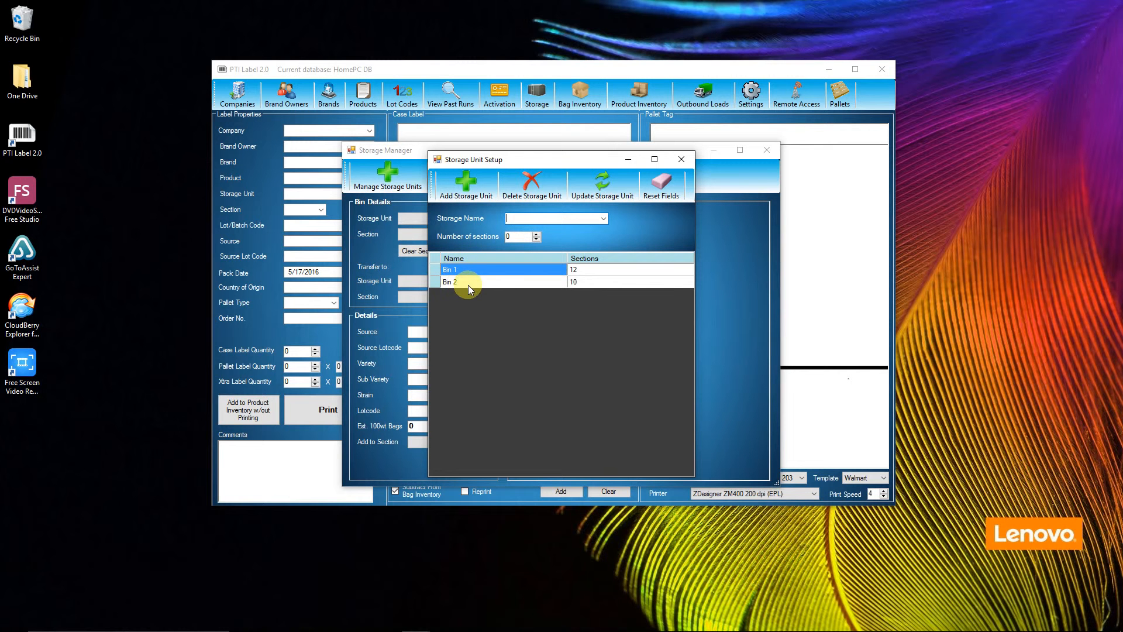
{"action": "left_click", "coordinate": [682, 160]}
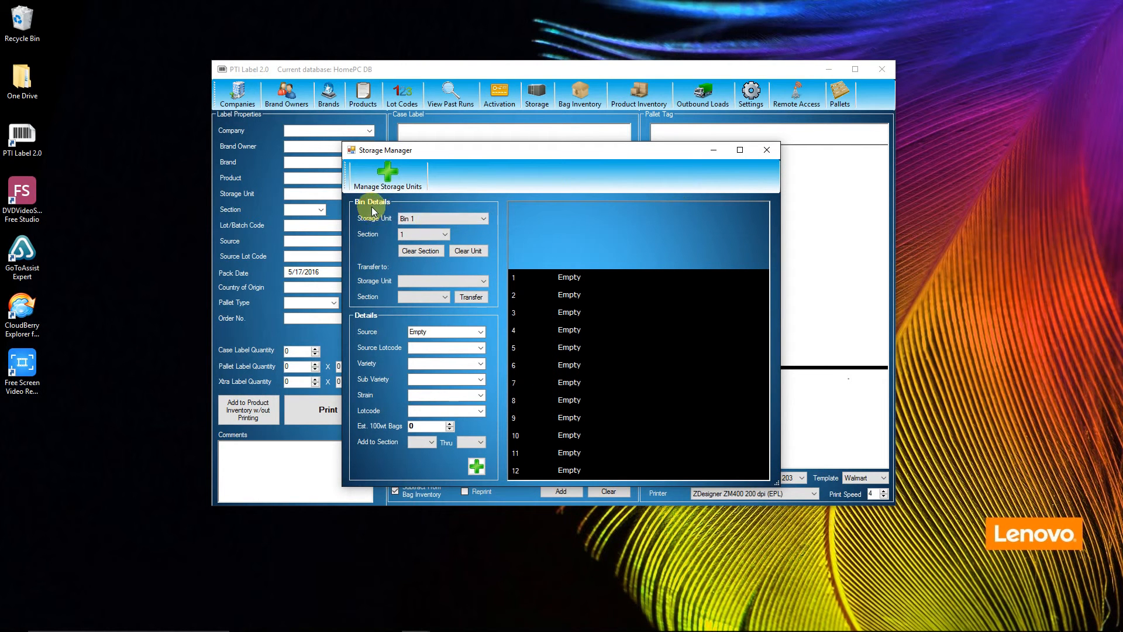
Examine the section lists of Bin 1 and Bin 2, ending with Bin 1 selected.
{"action": "left_click", "coordinate": [481, 218]}
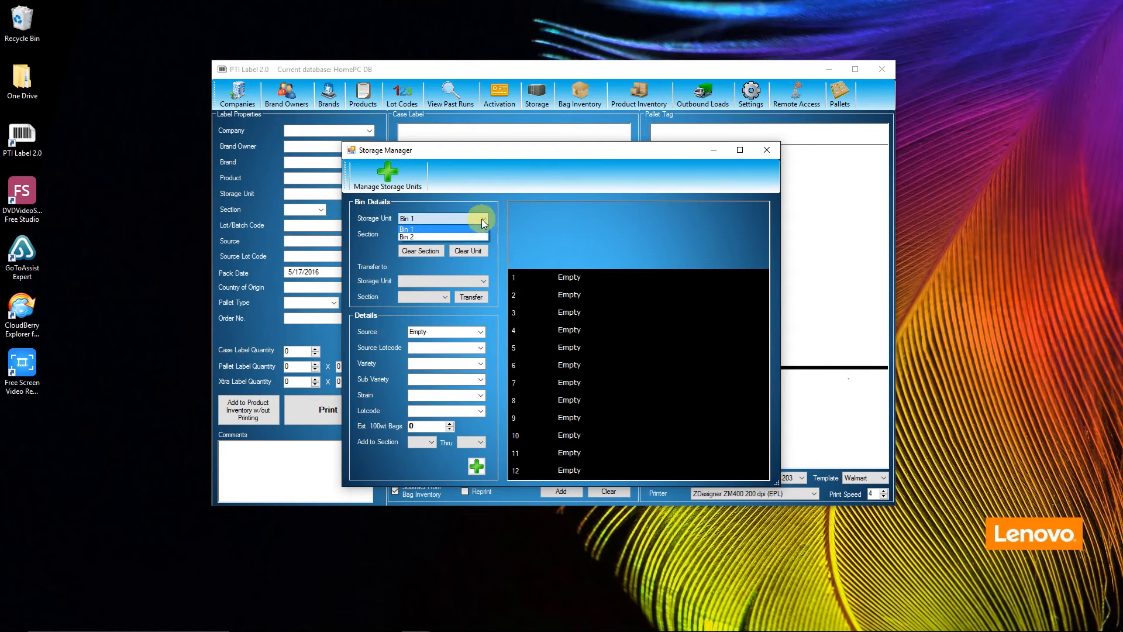
{"action": "left_click", "coordinate": [423, 229]}
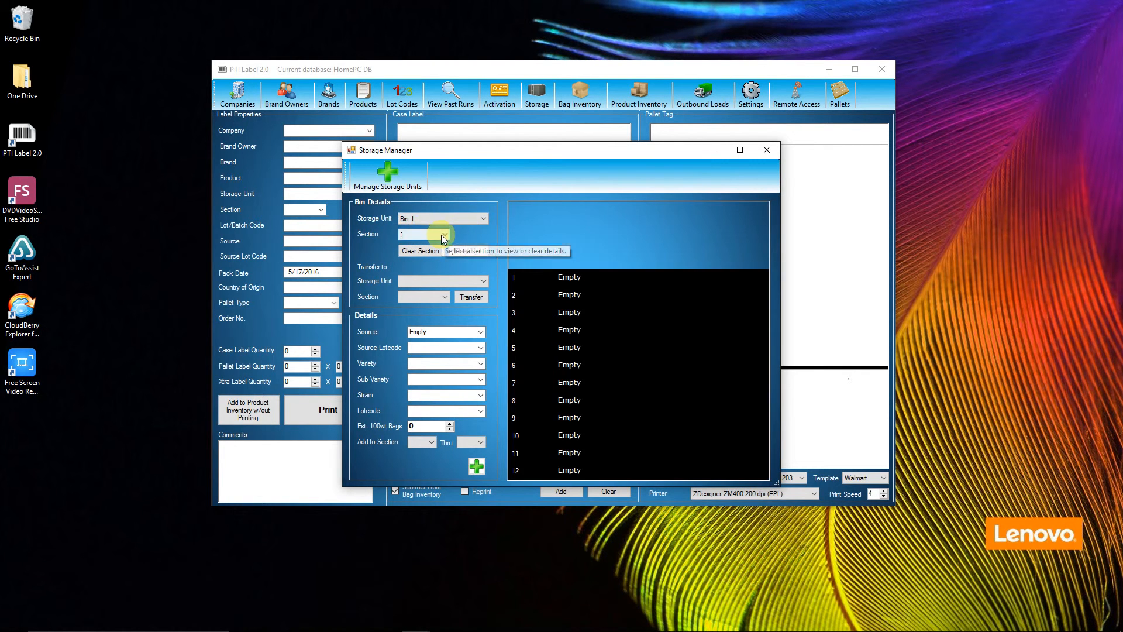
{"action": "left_click", "coordinate": [444, 234]}
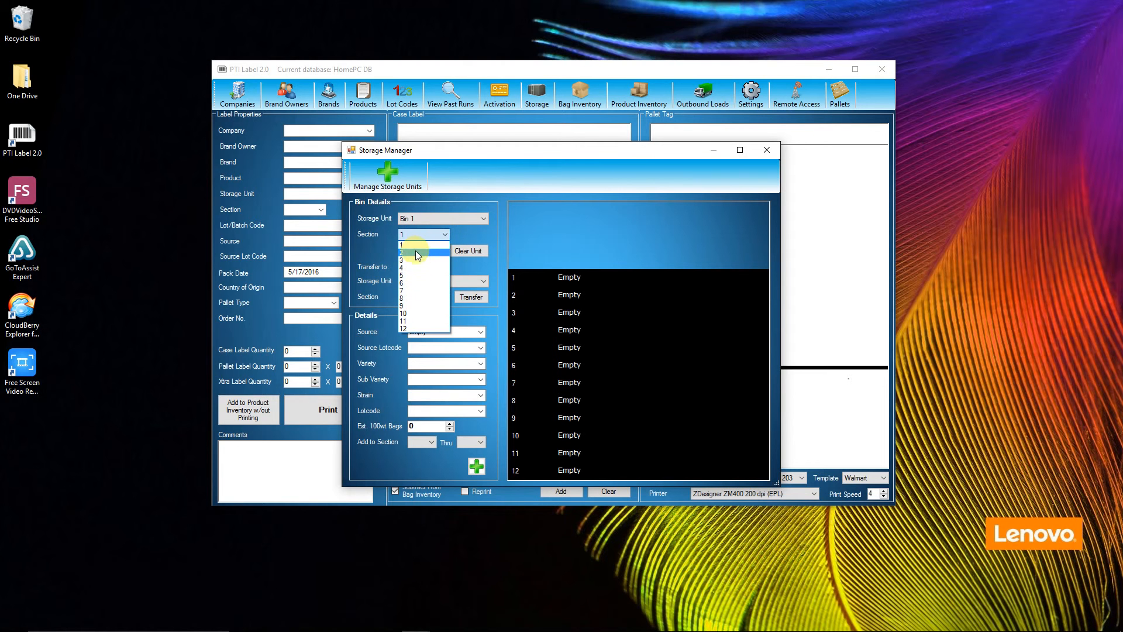
{"action": "left_click", "coordinate": [484, 216]}
{"action": "left_click", "coordinate": [485, 216]}
{"action": "left_click", "coordinate": [448, 236]}
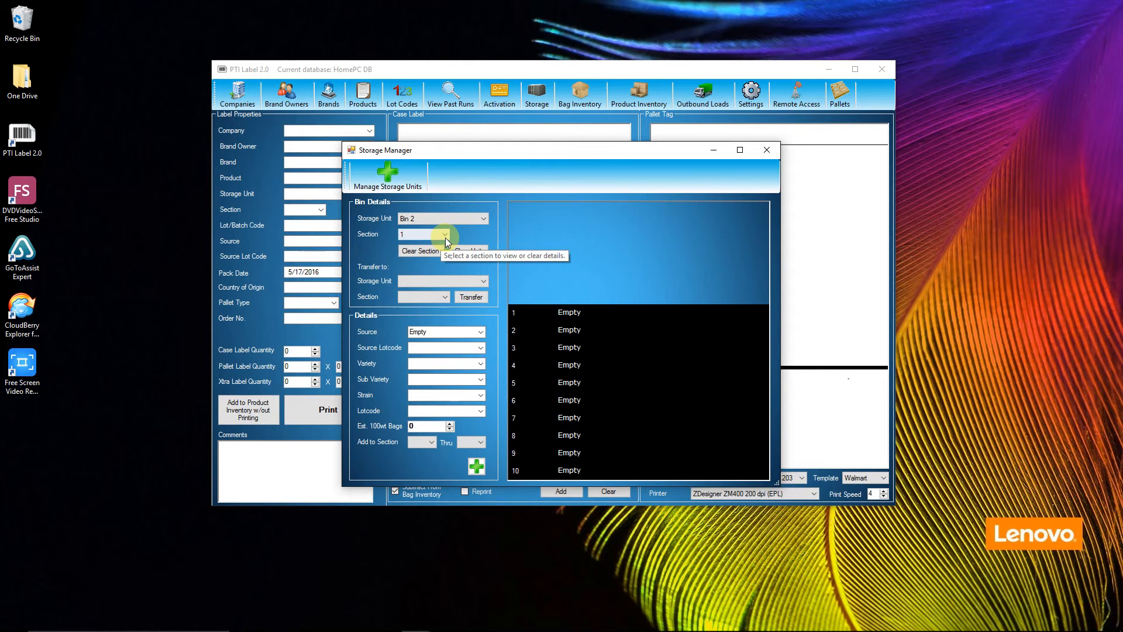
{"action": "left_click", "coordinate": [441, 239]}
{"action": "left_click", "coordinate": [462, 234]}
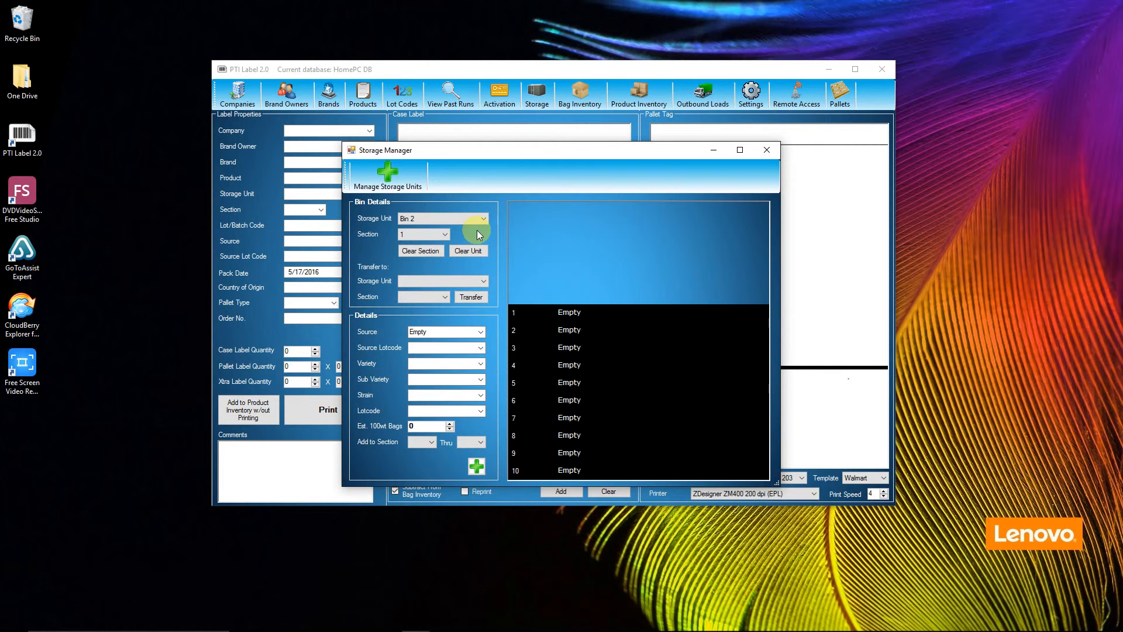
{"action": "left_click", "coordinate": [481, 220]}
{"action": "left_click", "coordinate": [444, 228]}
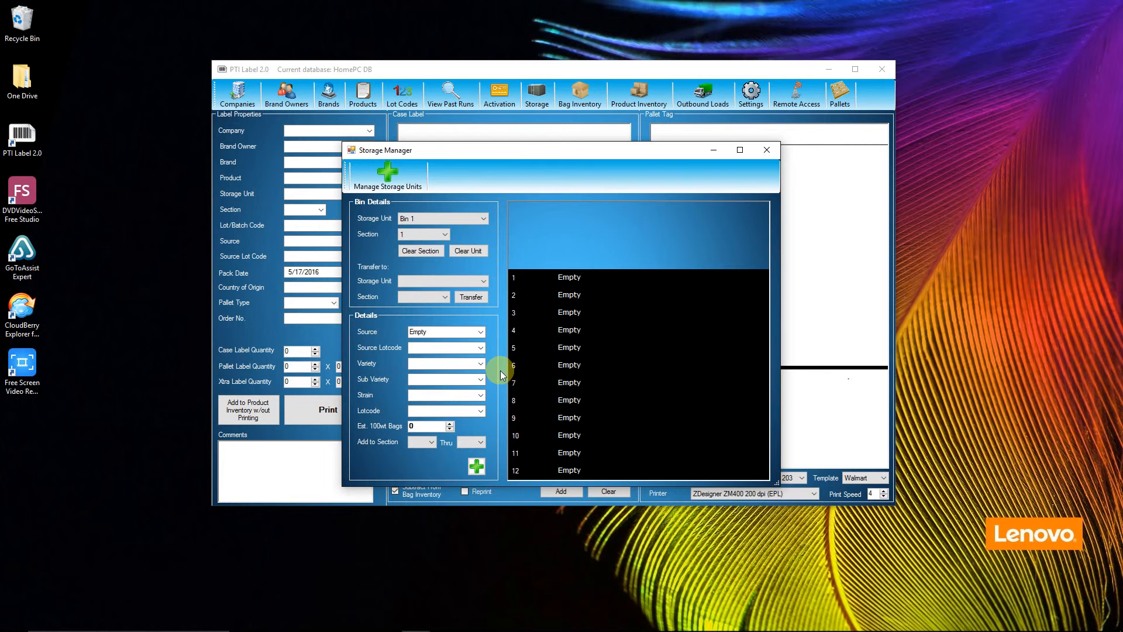
Fill in the Bin 1 details with source Home Farm, source lot code DBC2016 and variety Russet.
{"action": "double_click", "coordinate": [440, 332]}
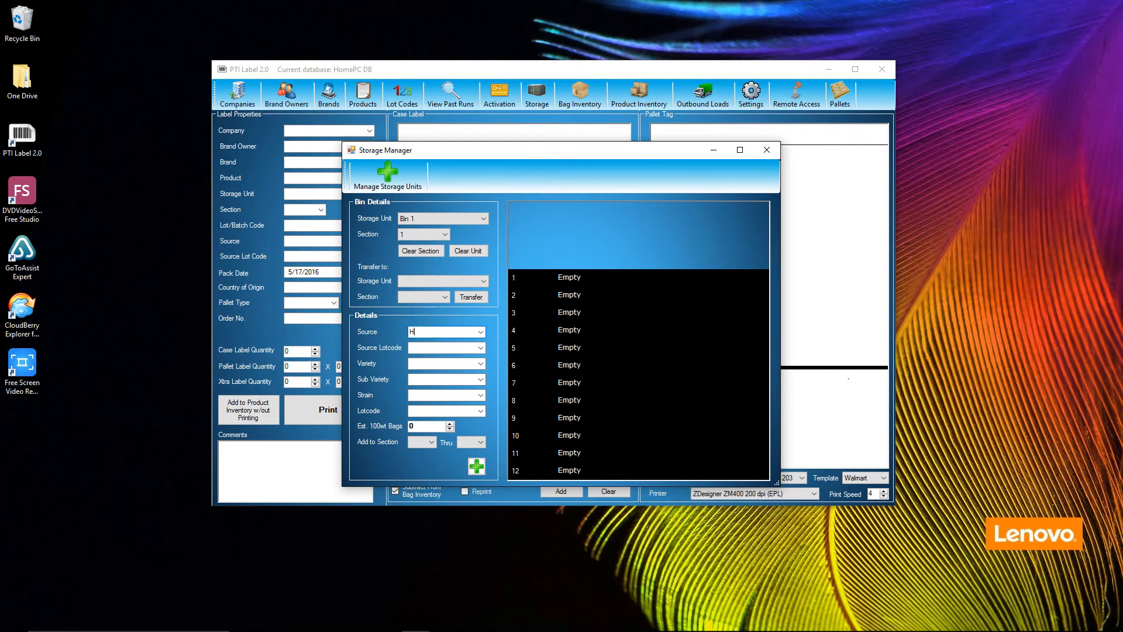
{"action": "type", "text": "me Farm"}
{"action": "left_click", "coordinate": [427, 348]}
{"action": "type", "text": "DBC"}
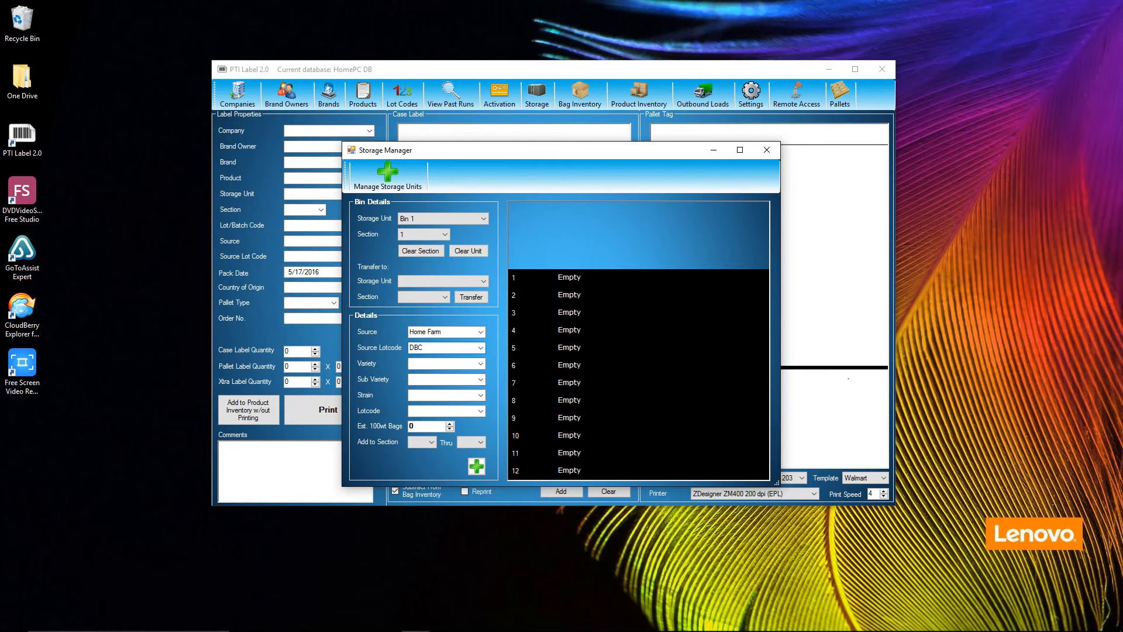
{"action": "type", "text": "2016"}
{"action": "left_click", "coordinate": [433, 366]}
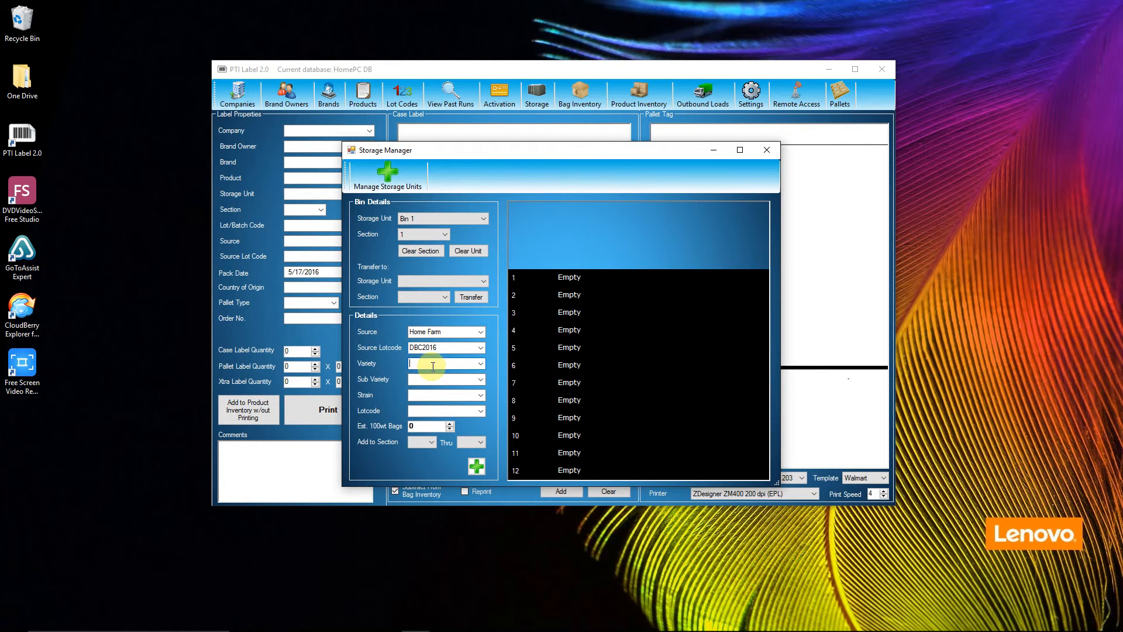
{"action": "type", "text": "Russet"}
Enter Norkotah as the sub variety and 296 as the strain.
{"action": "left_click", "coordinate": [425, 378]}
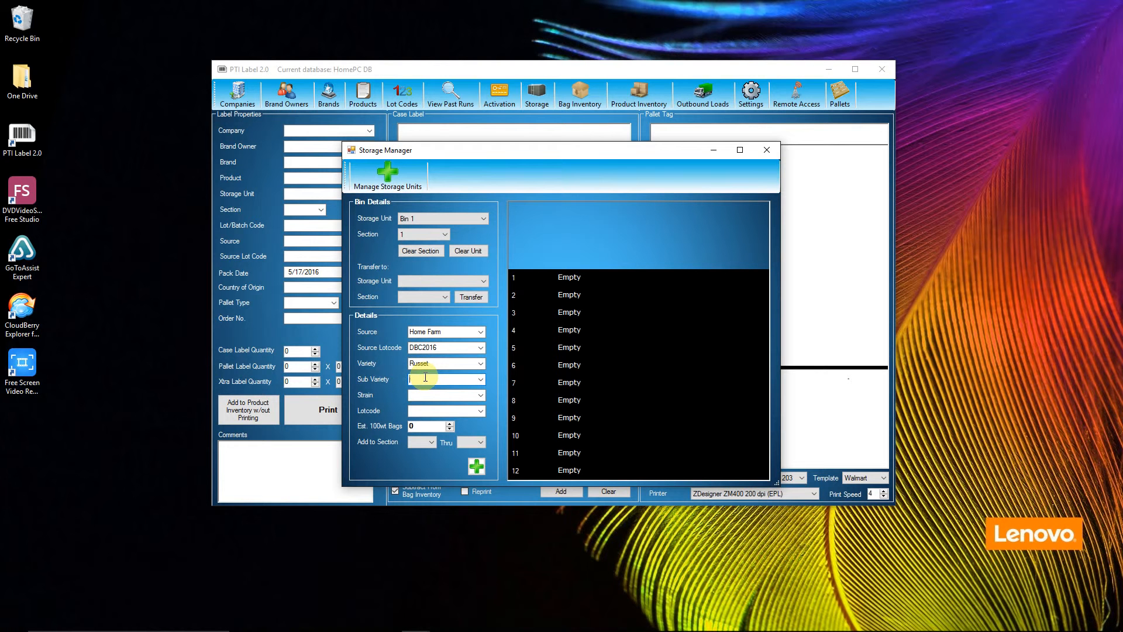
{"action": "type", "text": "G"}
{"action": "key", "text": "BackSpace"}
{"action": "type", "text": "Norkopt"}
{"action": "key", "text": "BackSpace"}
{"action": "type", "text": "tah"}
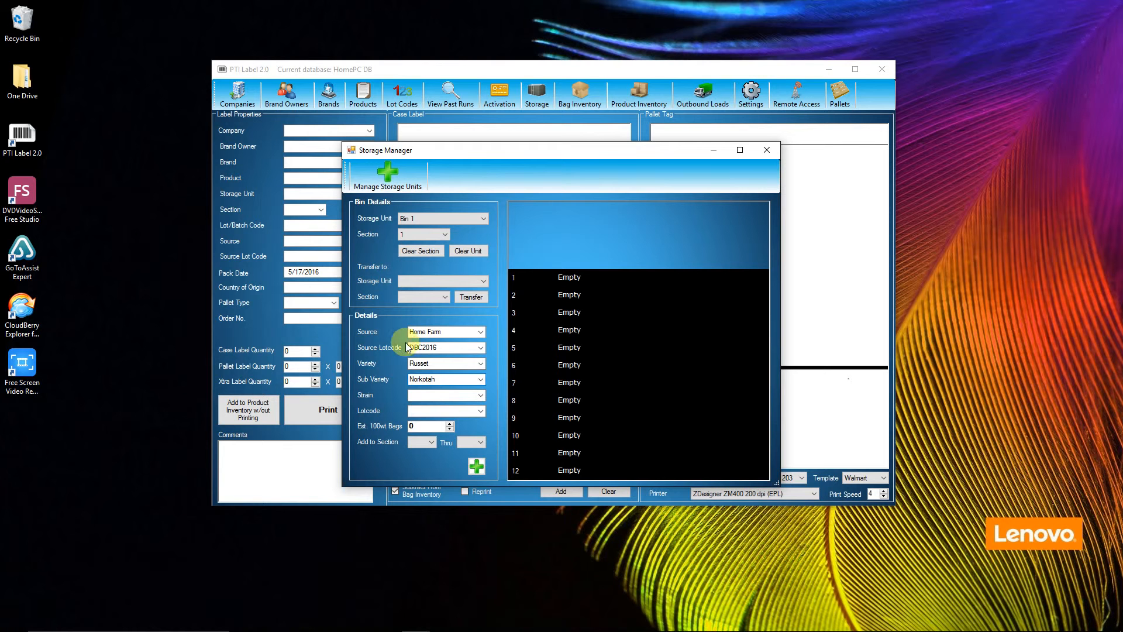
{"action": "left_click", "coordinate": [427, 396]}
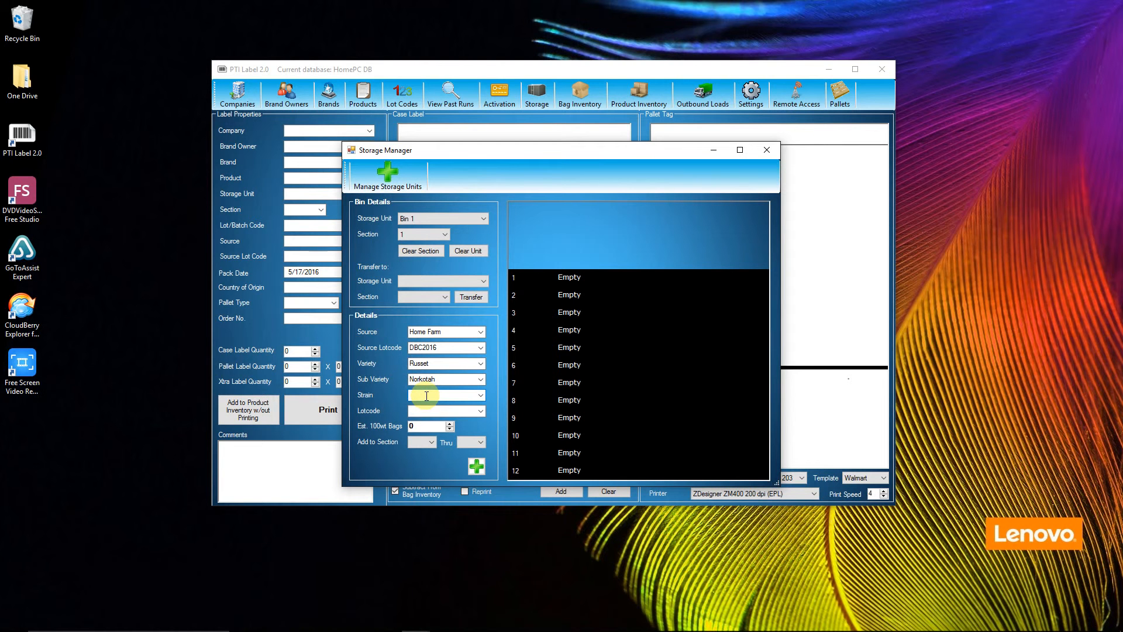
{"action": "type", "text": "296"}
Enter lot code RN2961 and set the estimated 100wt bags to 2500.
{"action": "left_click", "coordinate": [437, 411]}
{"action": "type", "text": "R"}
{"action": "type", "text": "N296"}
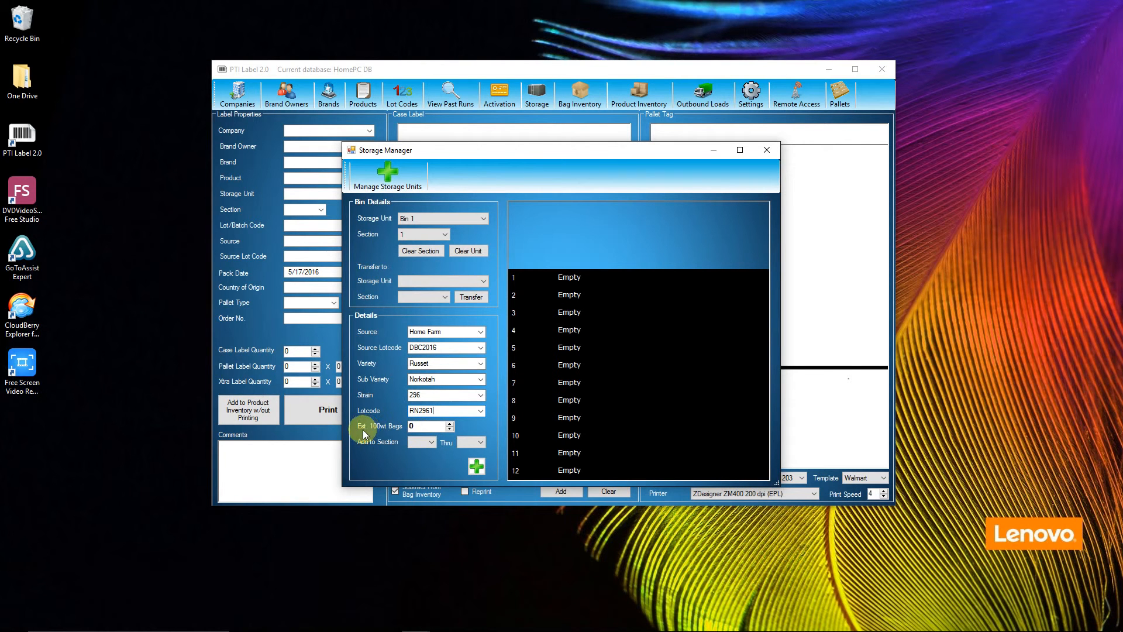
{"action": "left_click", "coordinate": [423, 426]}
{"action": "type", "text": "16000"}
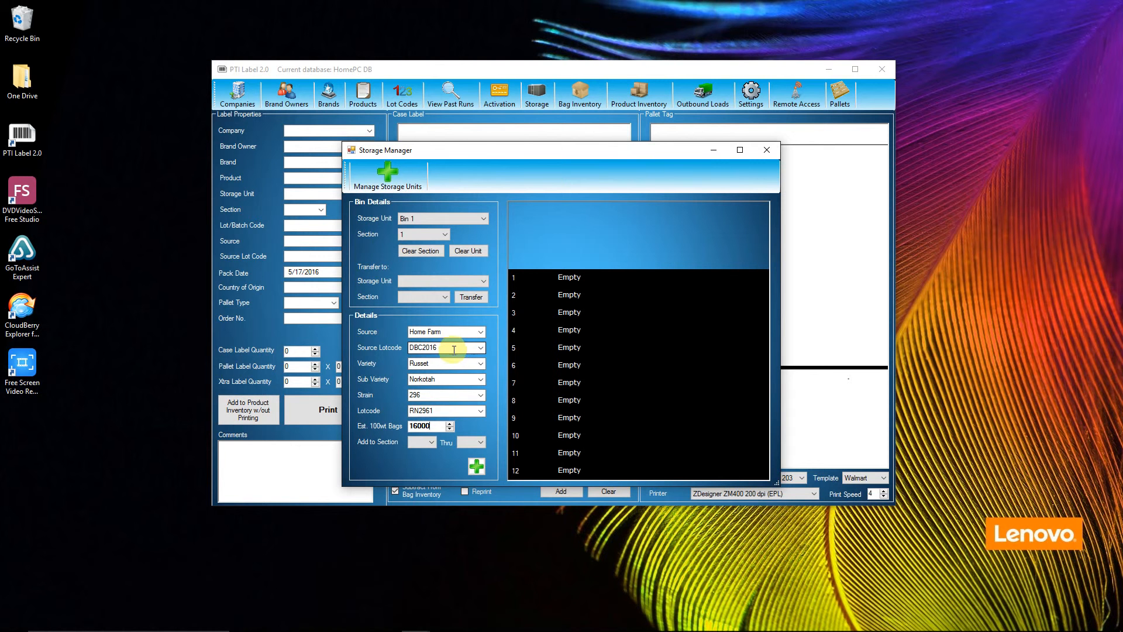
{"action": "double_click", "coordinate": [430, 425]}
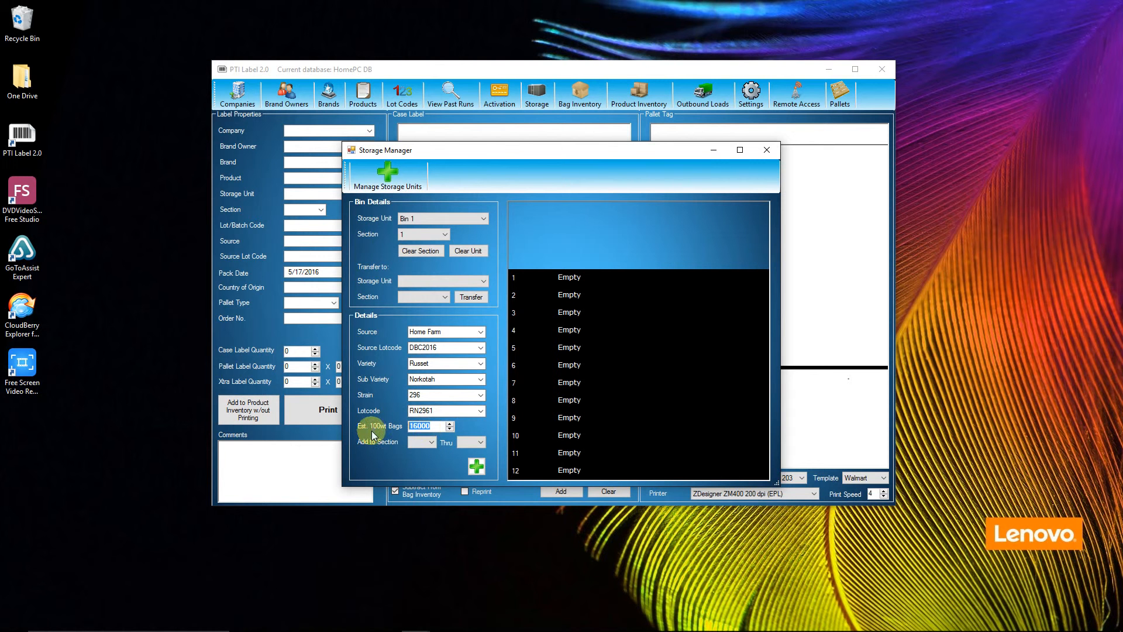
{"action": "type", "text": "42000"}
{"action": "double_click", "coordinate": [427, 425]}
{"action": "type", "text": "1"}
{"action": "type", "text": "00"}
Add the entered details to sections 1 through 9 of Bin 1.
{"action": "left_click", "coordinate": [430, 444]}
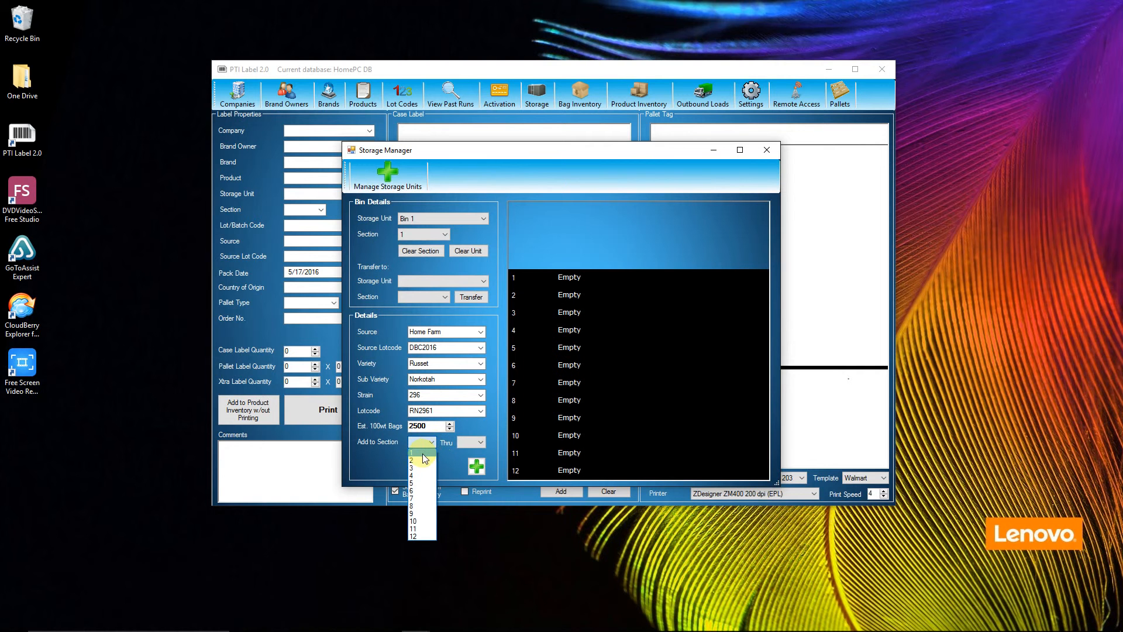
{"action": "left_click", "coordinate": [422, 454]}
{"action": "left_click", "coordinate": [480, 443]}
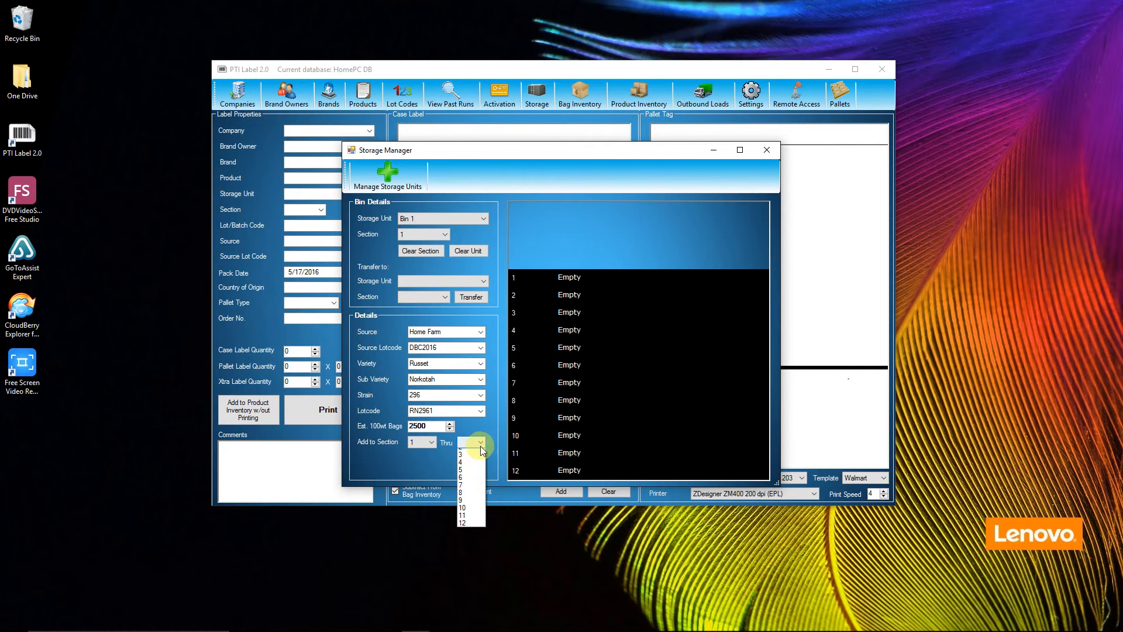
{"action": "left_click", "coordinate": [462, 513]}
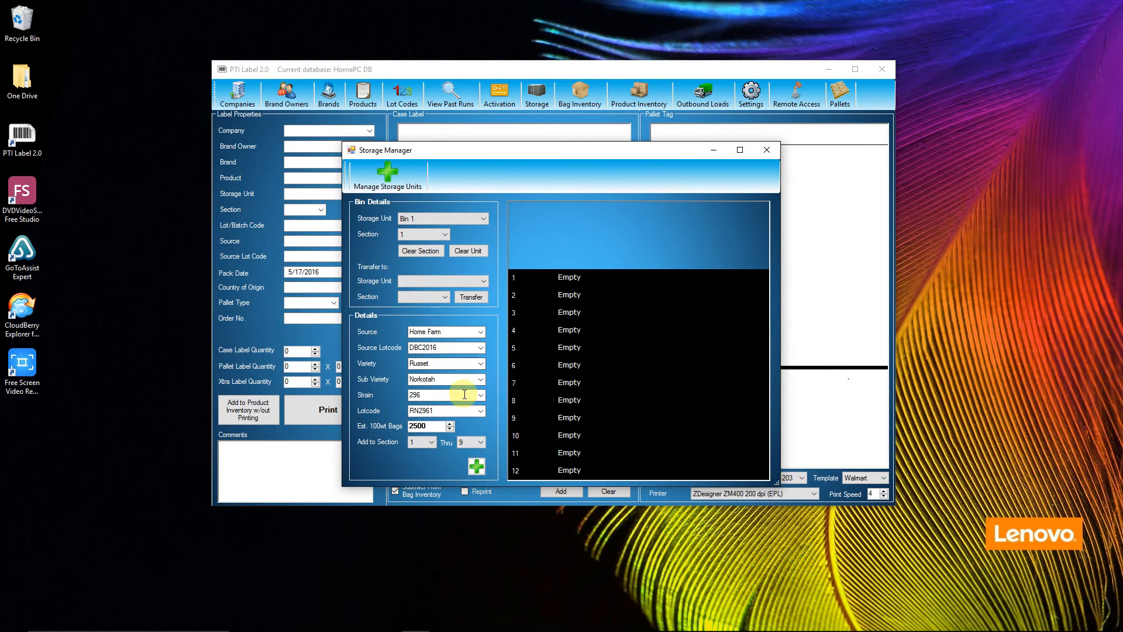
{"action": "left_click", "coordinate": [476, 467]}
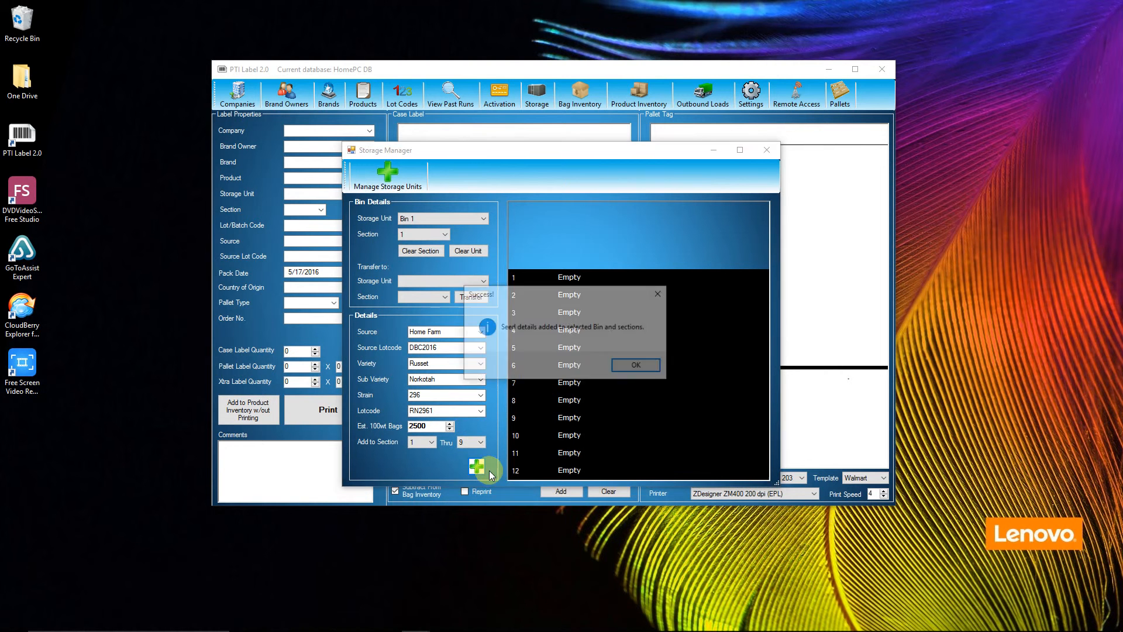
{"action": "left_click", "coordinate": [621, 366]}
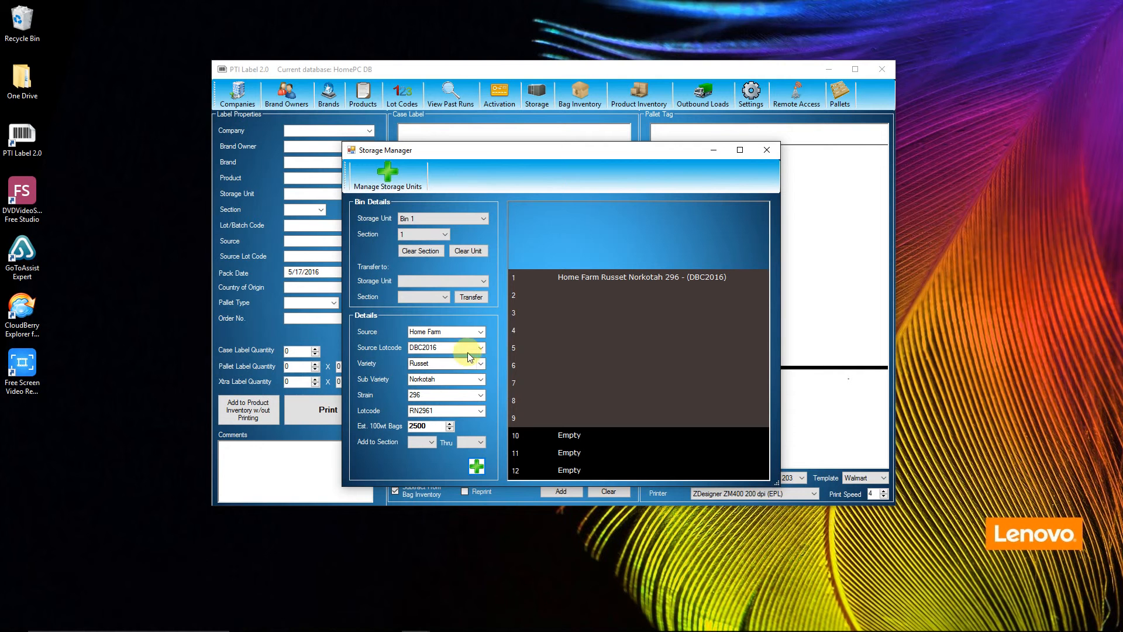
Change the sub variety to Goldrush and clear the strain for the next Bin 1 entry.
{"action": "double_click", "coordinate": [437, 363]}
{"action": "double_click", "coordinate": [444, 379]}
{"action": "type", "text": "Goldrush"}
{"action": "left_click_drag", "start_coordinate": [428, 392], "coordinate": [418, 379]}
{"action": "type", "text": "\\"}
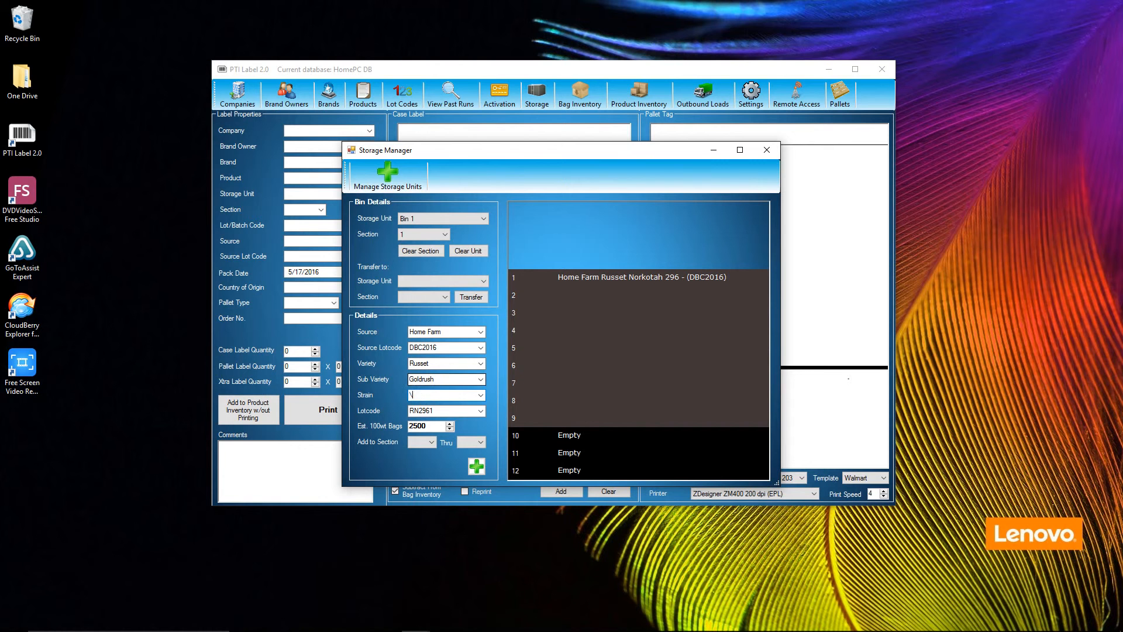
{"action": "key", "text": "Tab"}
Enter lot code Gold1 and set the estimated 100wt bags to 1000.
{"action": "left_click", "coordinate": [431, 411]}
{"action": "key", "text": "BackSpace"}
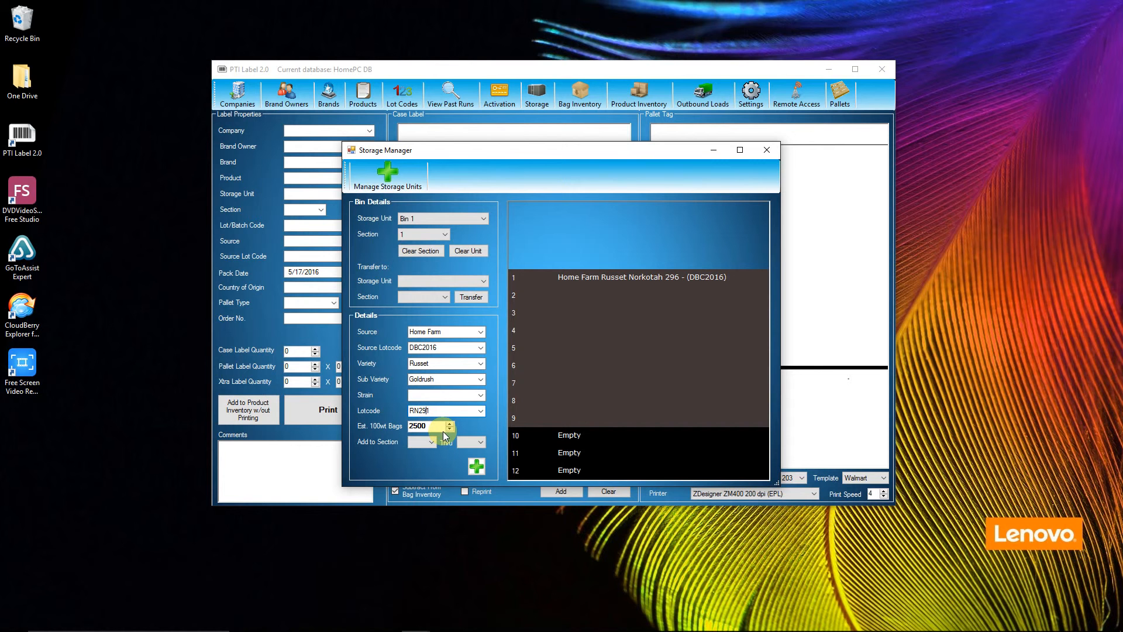
{"action": "type", "text": "Gold1"}
{"action": "key", "text": "Tab"}
{"action": "type", "text": "1000"}
Add the Goldrush details to sections 10 through 12 of Bin 1.
{"action": "left_click", "coordinate": [432, 442]}
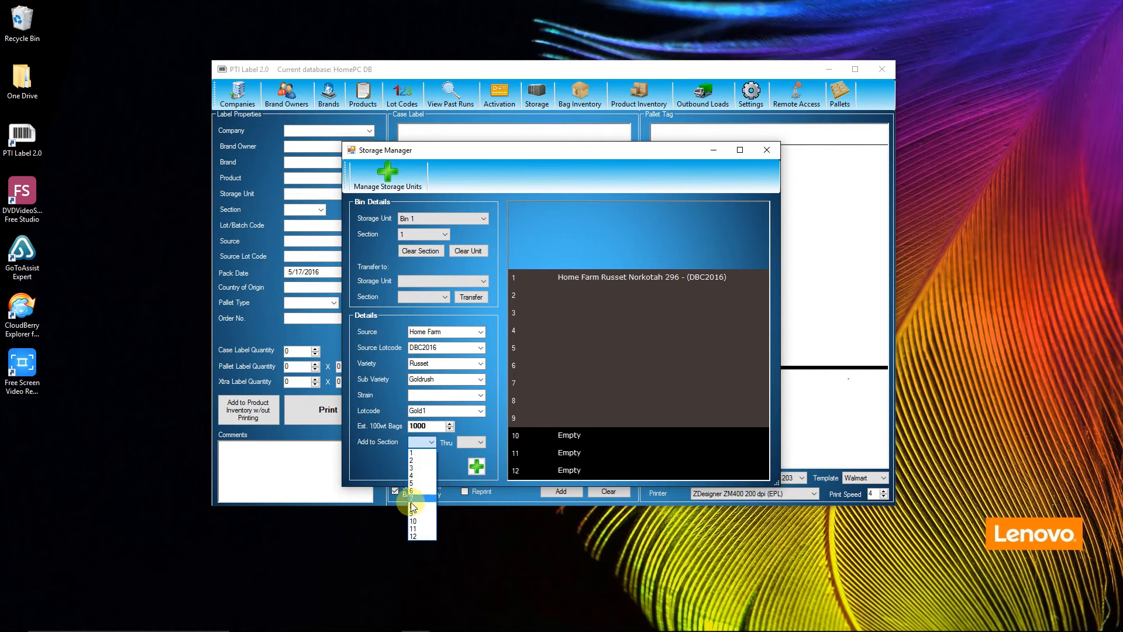
{"action": "left_click", "coordinate": [414, 521]}
{"action": "left_click", "coordinate": [476, 443]}
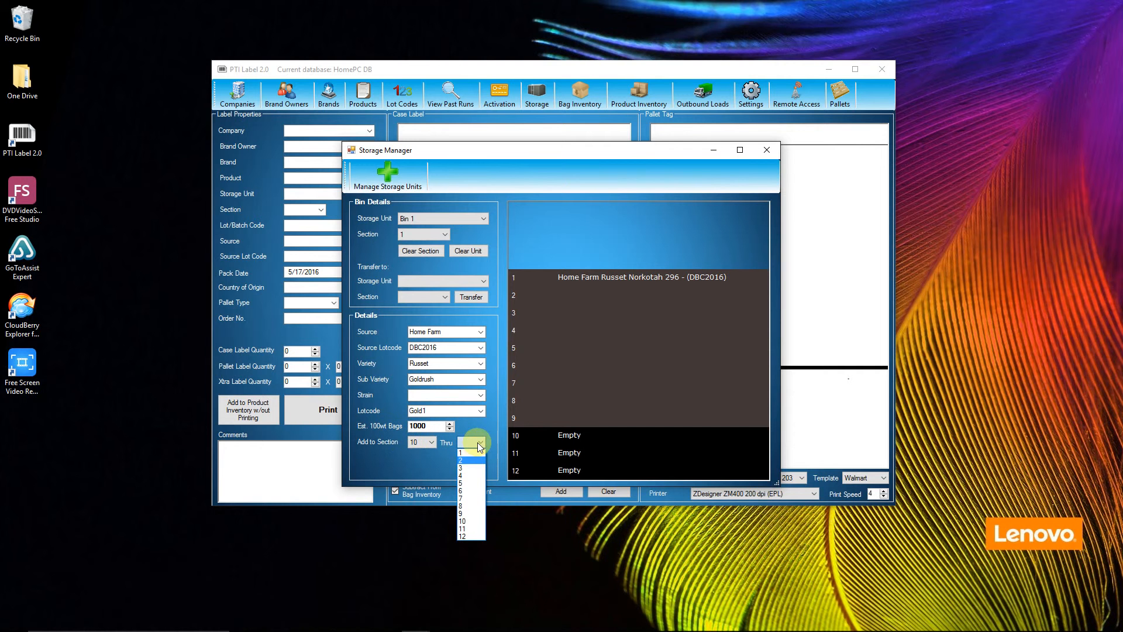
{"action": "left_click", "coordinate": [475, 444]}
{"action": "left_click", "coordinate": [475, 462]}
{"action": "left_click", "coordinate": [475, 470]}
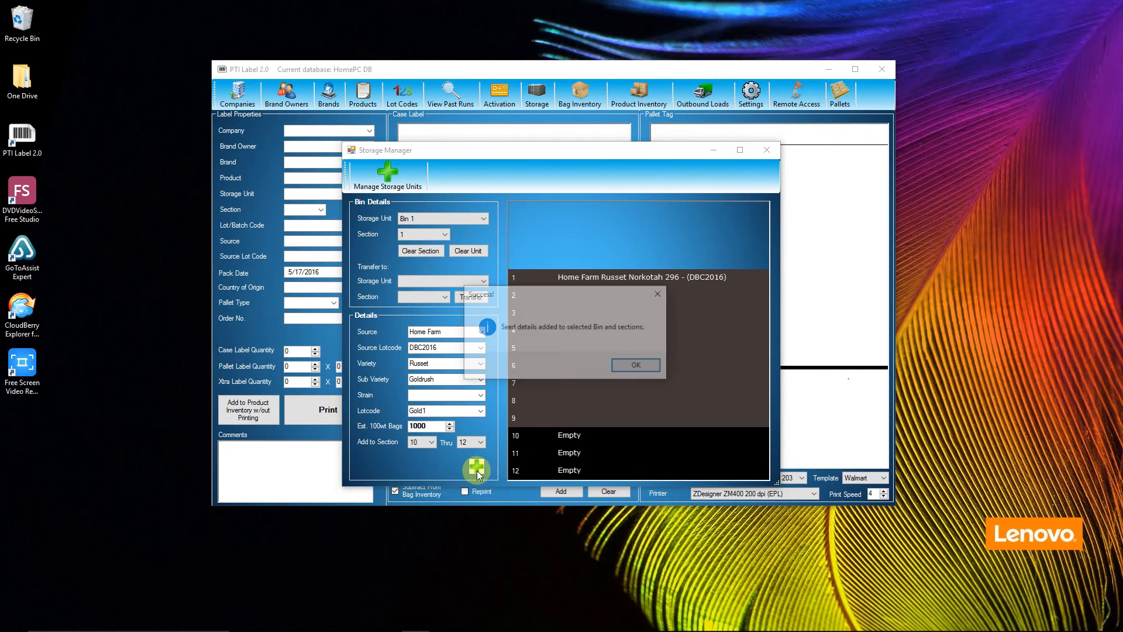
{"action": "left_click", "coordinate": [630, 365]}
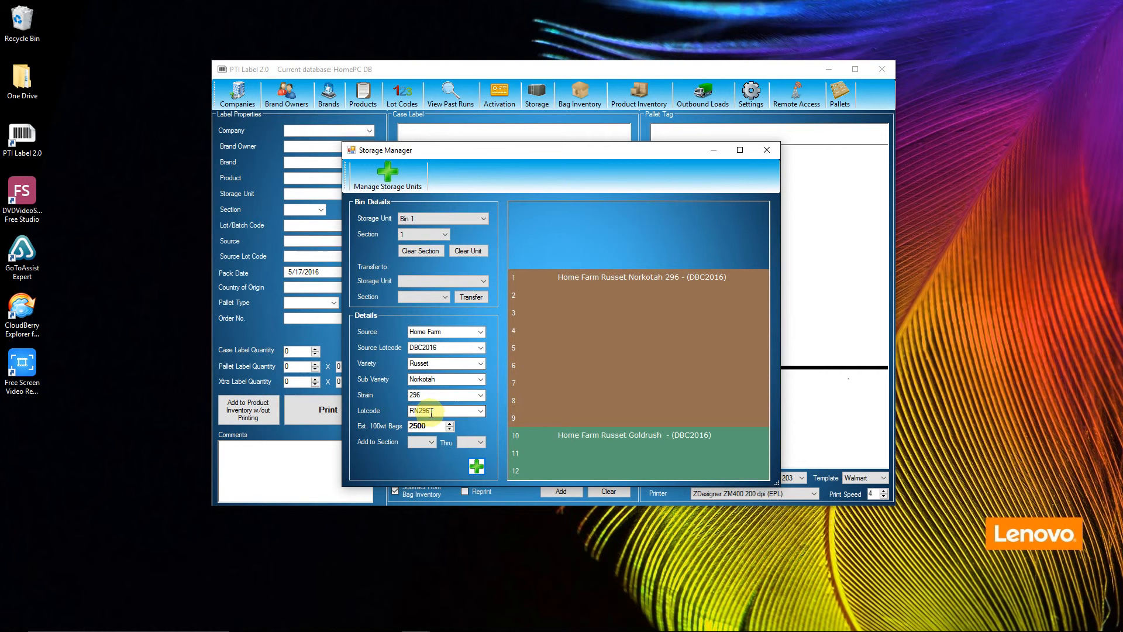
Close the Storage Manager and check the lot codes and their sources in the lot code list.
{"action": "left_click", "coordinate": [766, 150]}
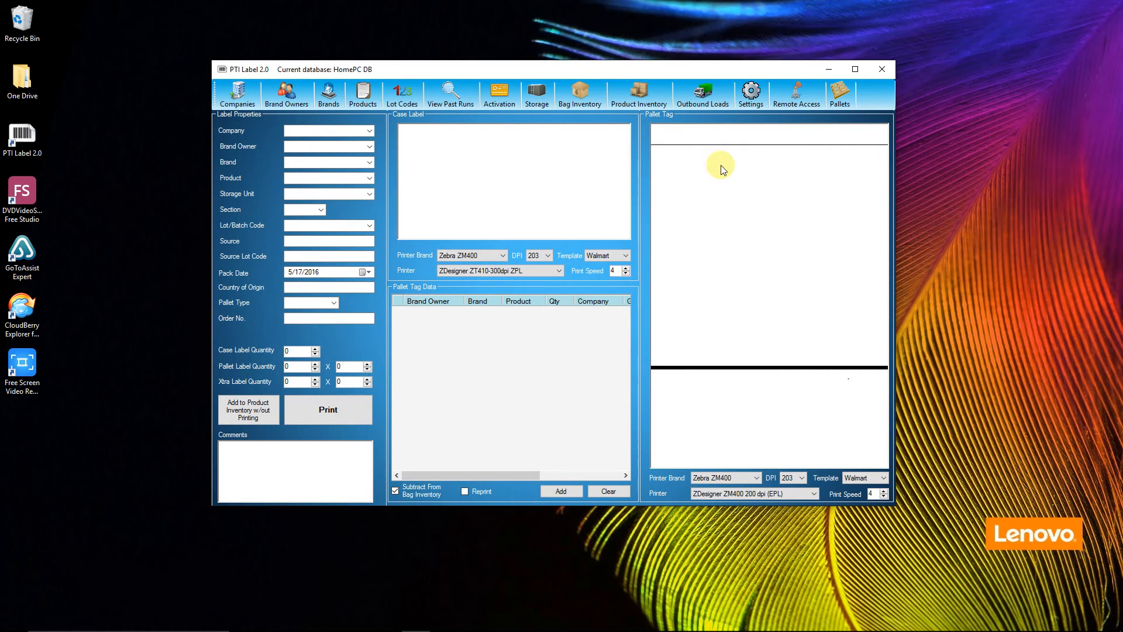
{"action": "left_click", "coordinate": [405, 99]}
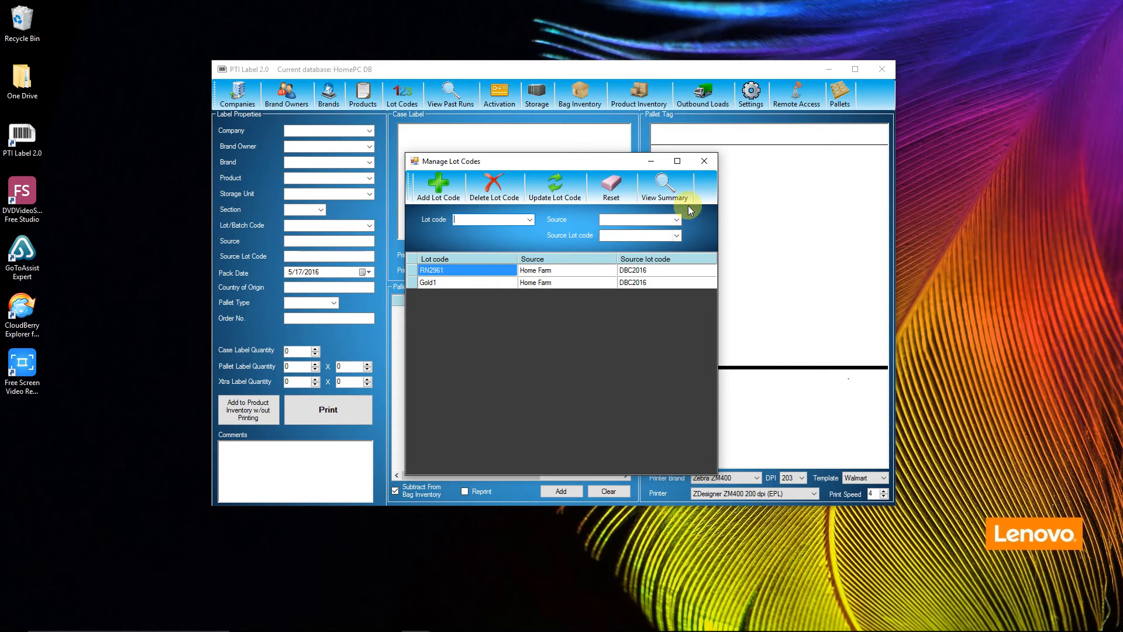
{"action": "left_click", "coordinate": [704, 161]}
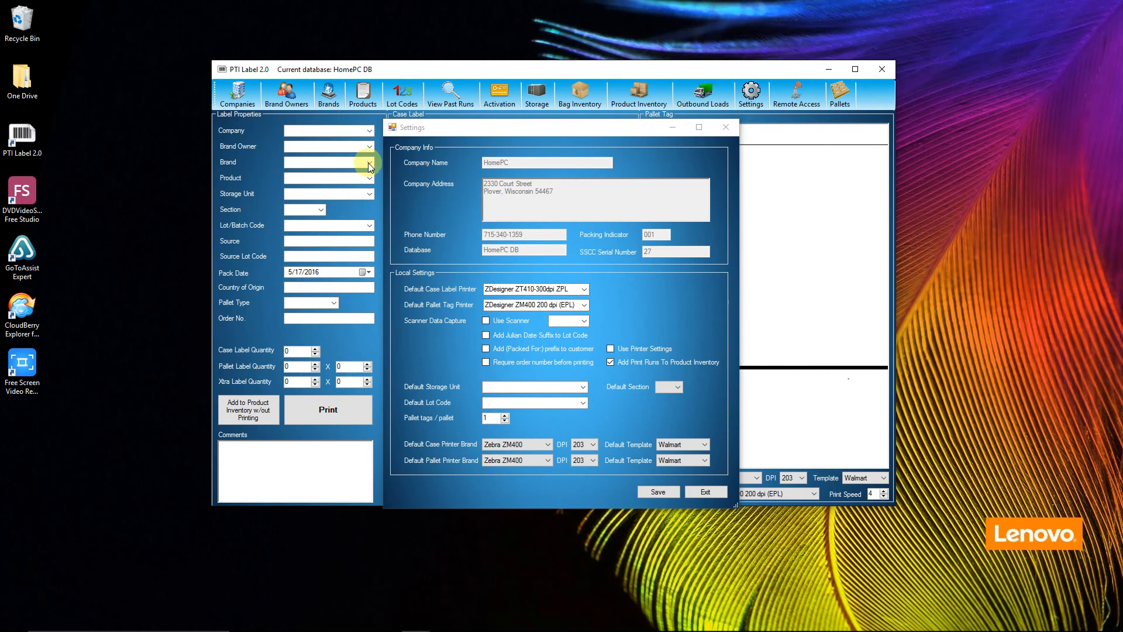
Save Bin 1 as the default storage unit, 1 as the default section and RN2961 as the default lot code in the settings.
{"action": "left_click", "coordinate": [582, 388]}
{"action": "left_click", "coordinate": [535, 395]}
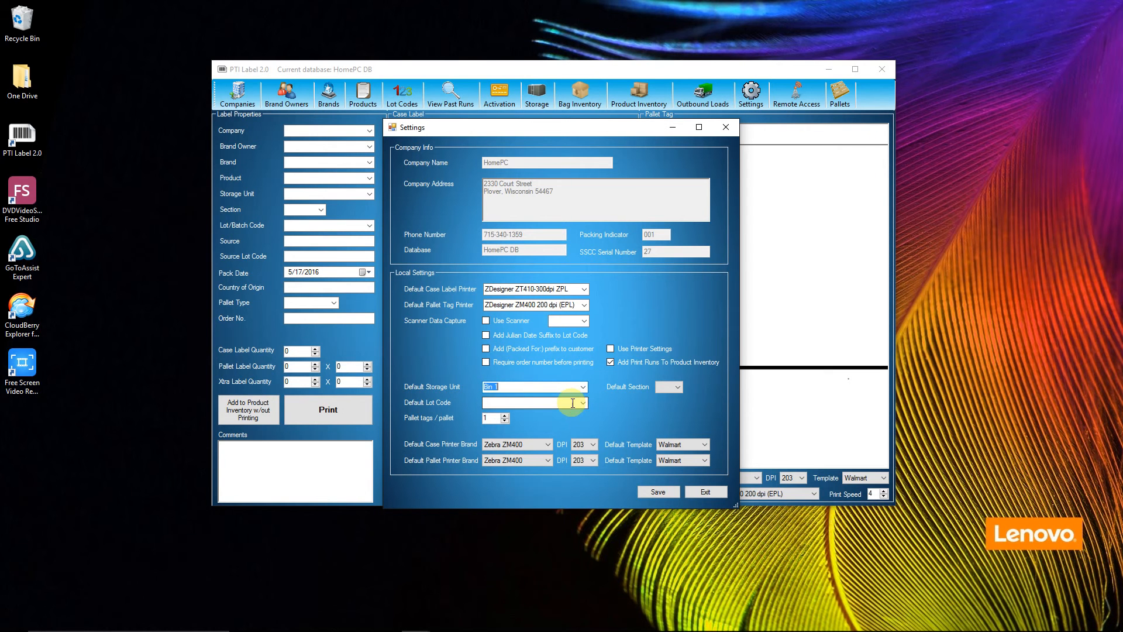
{"action": "left_click", "coordinate": [677, 387]}
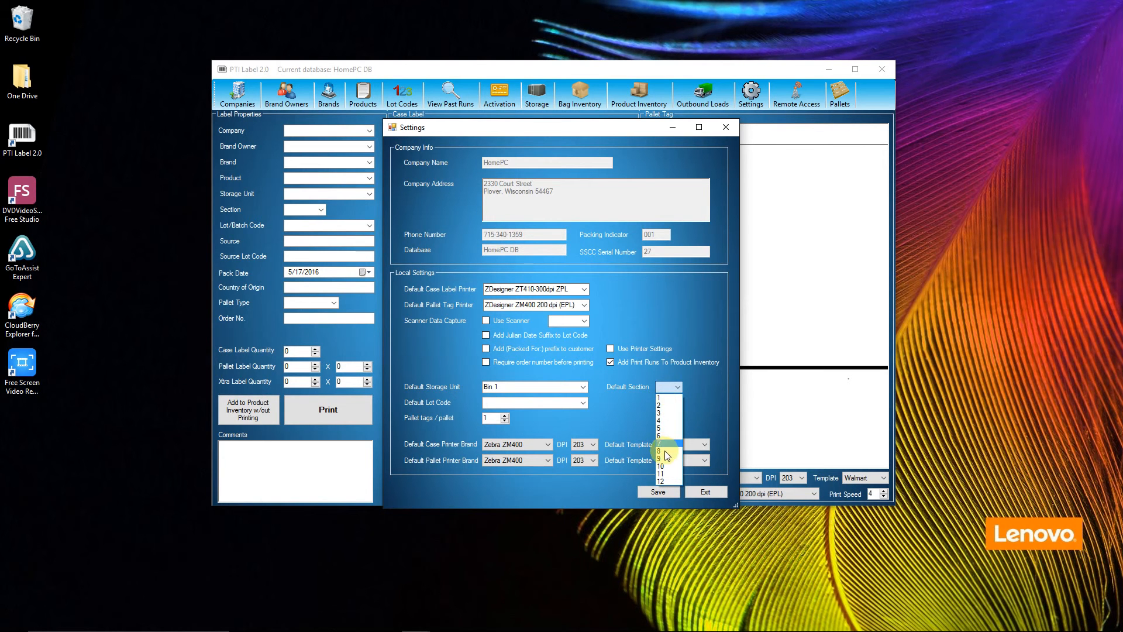
{"action": "left_click", "coordinate": [661, 398]}
{"action": "left_click", "coordinate": [572, 402]}
{"action": "left_click", "coordinate": [507, 387]}
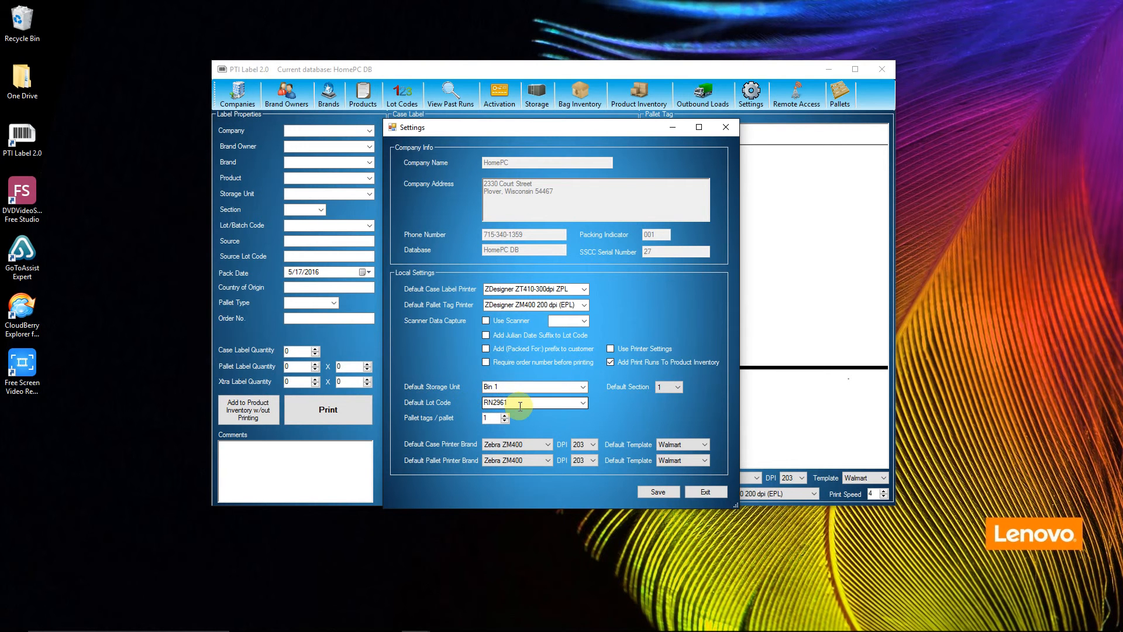
{"action": "left_click", "coordinate": [657, 491]}
{"action": "left_click", "coordinate": [605, 368]}
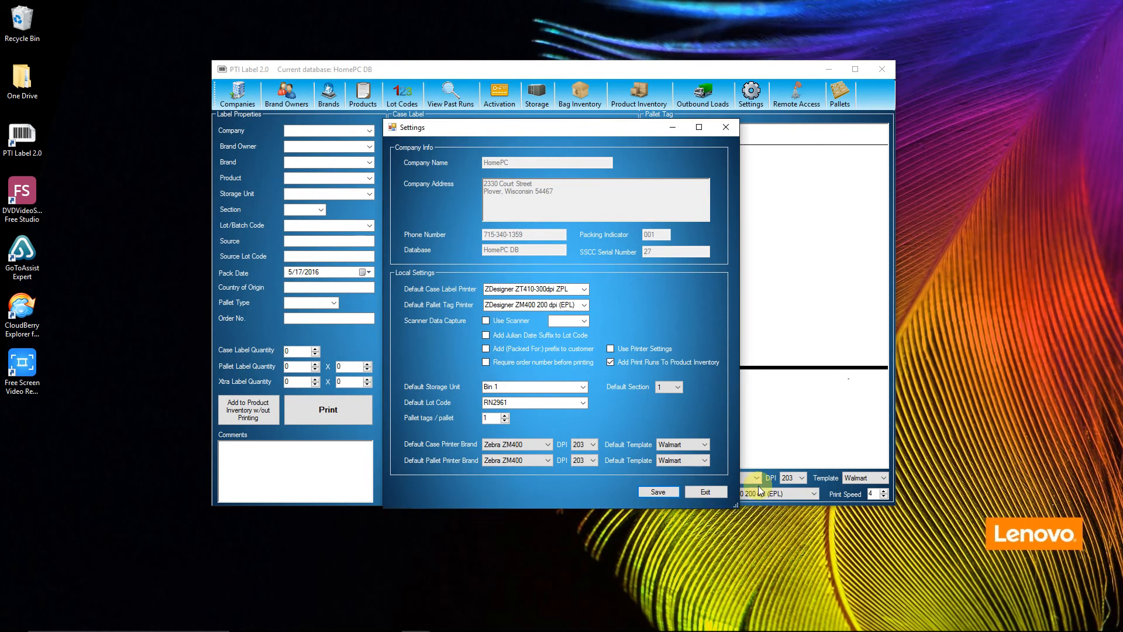
{"action": "left_click", "coordinate": [702, 492]}
Choose Myron Soik & Sons, Inc. as the label's company and check the Bin 1 sections in the Storage Manager.
{"action": "left_click", "coordinate": [370, 131]}
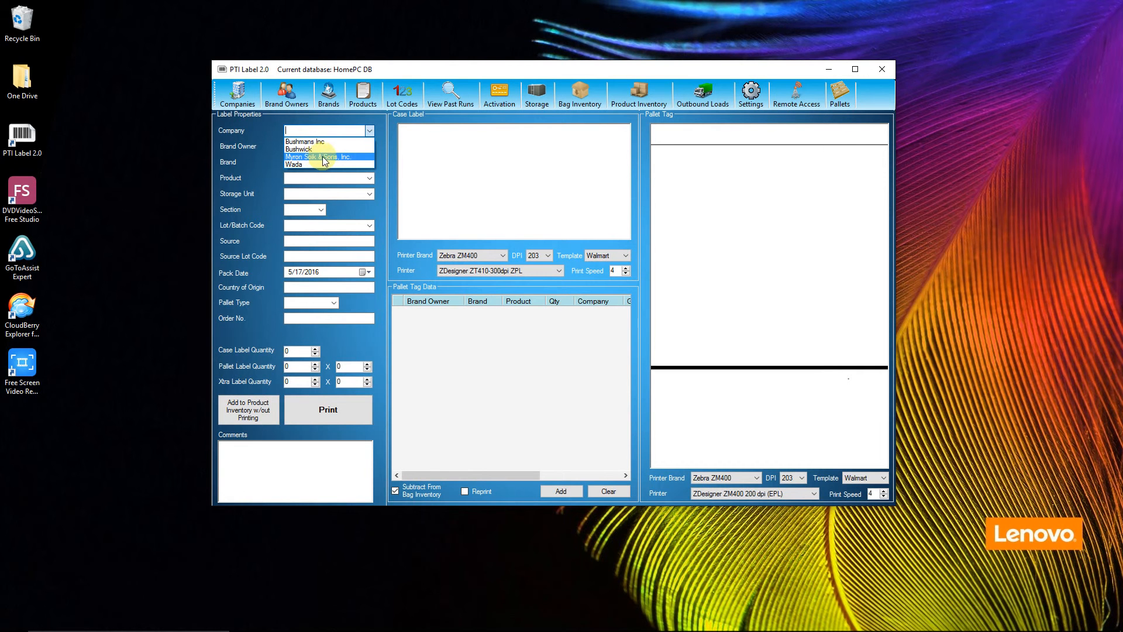
{"action": "left_click", "coordinate": [328, 154]}
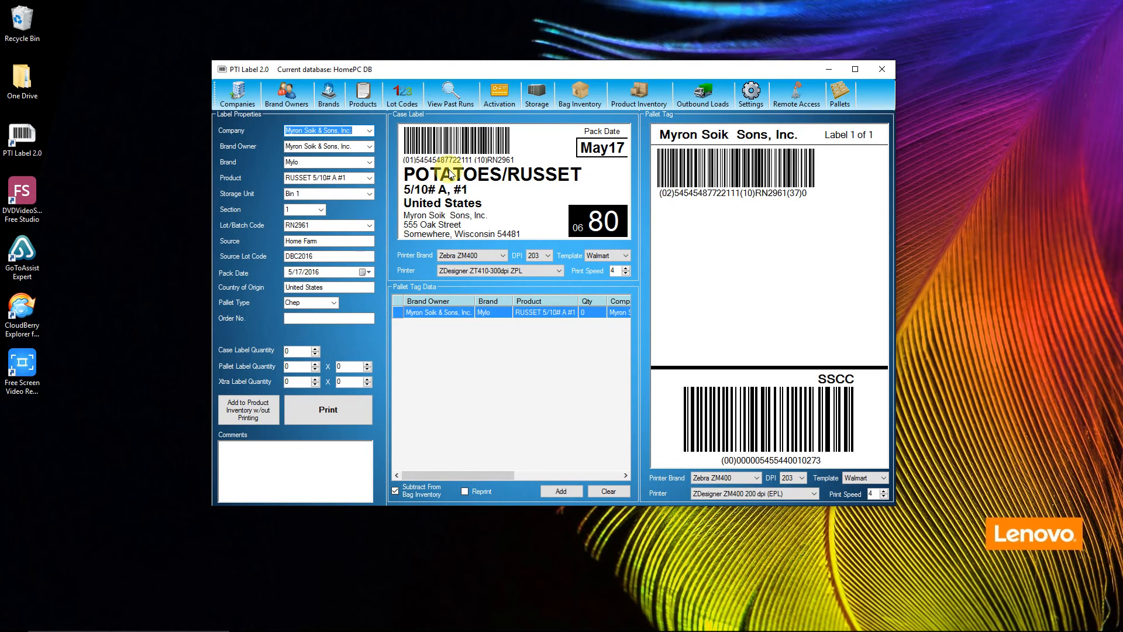
{"action": "left_click", "coordinate": [538, 100]}
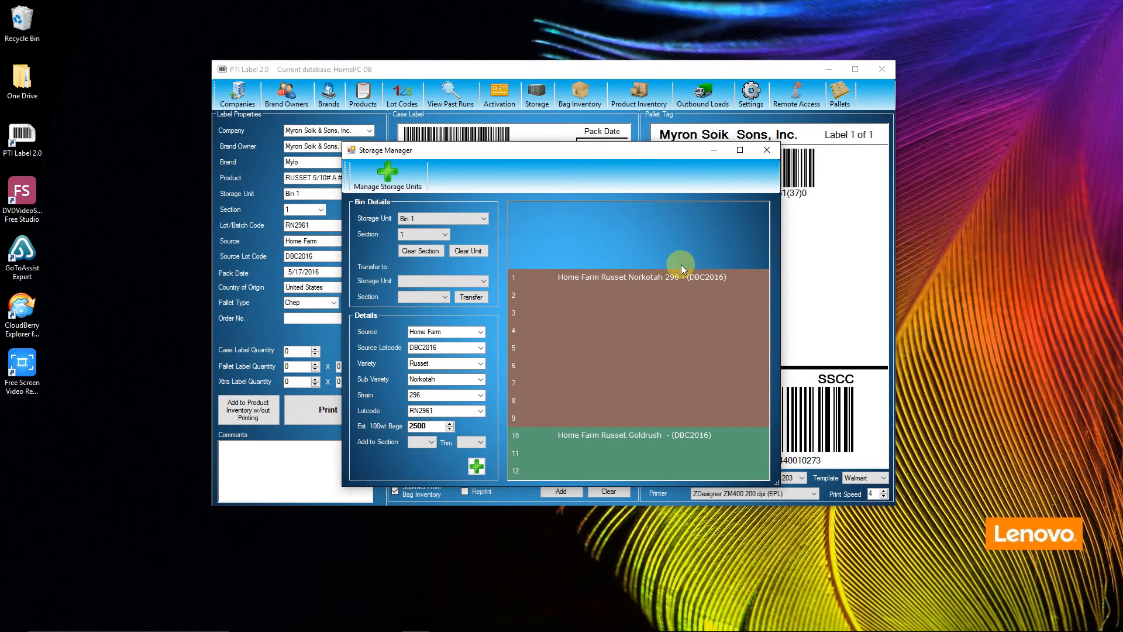
{"action": "left_click", "coordinate": [767, 151]}
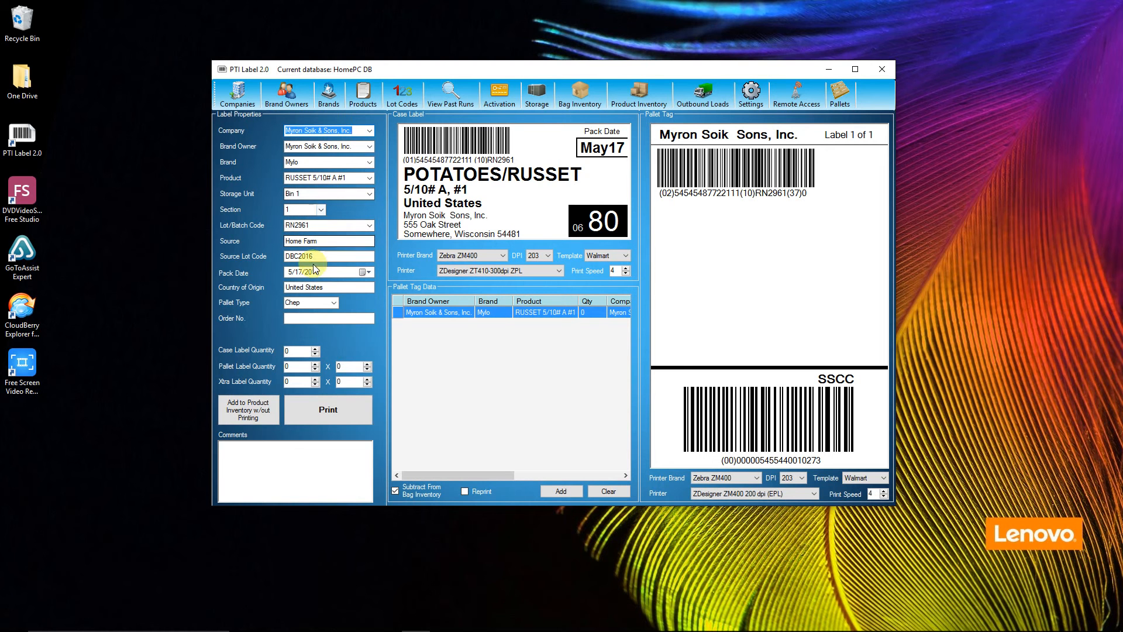
Enter the order number, set the case label quantity to 800 and add the product to inventory without printing.
{"action": "left_click", "coordinate": [305, 319]}
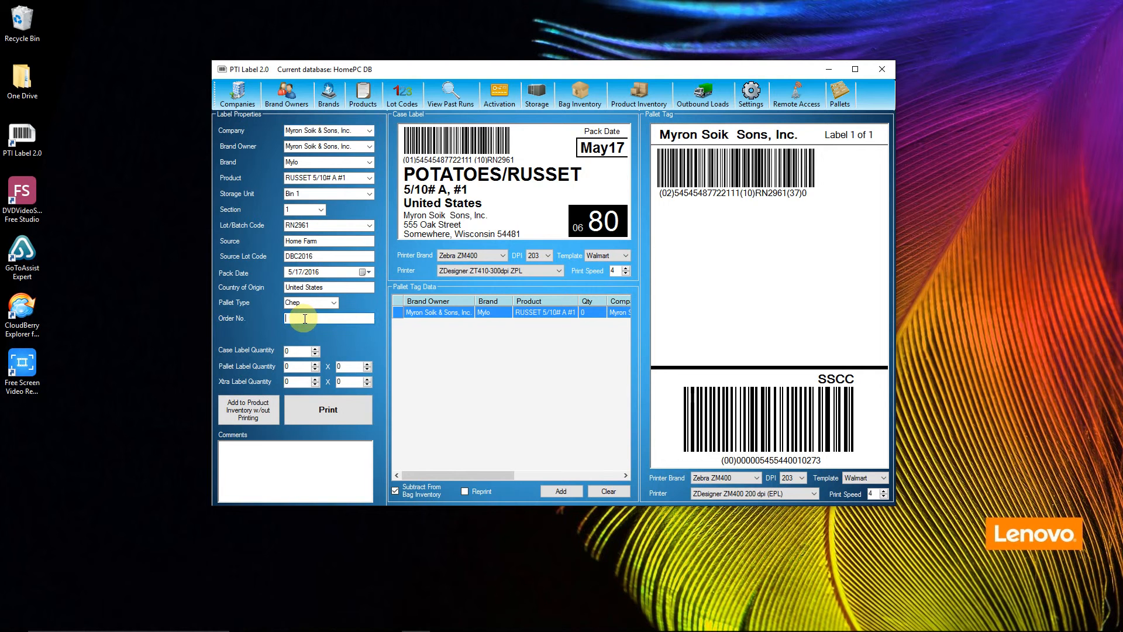
{"action": "type", "text": "15"}
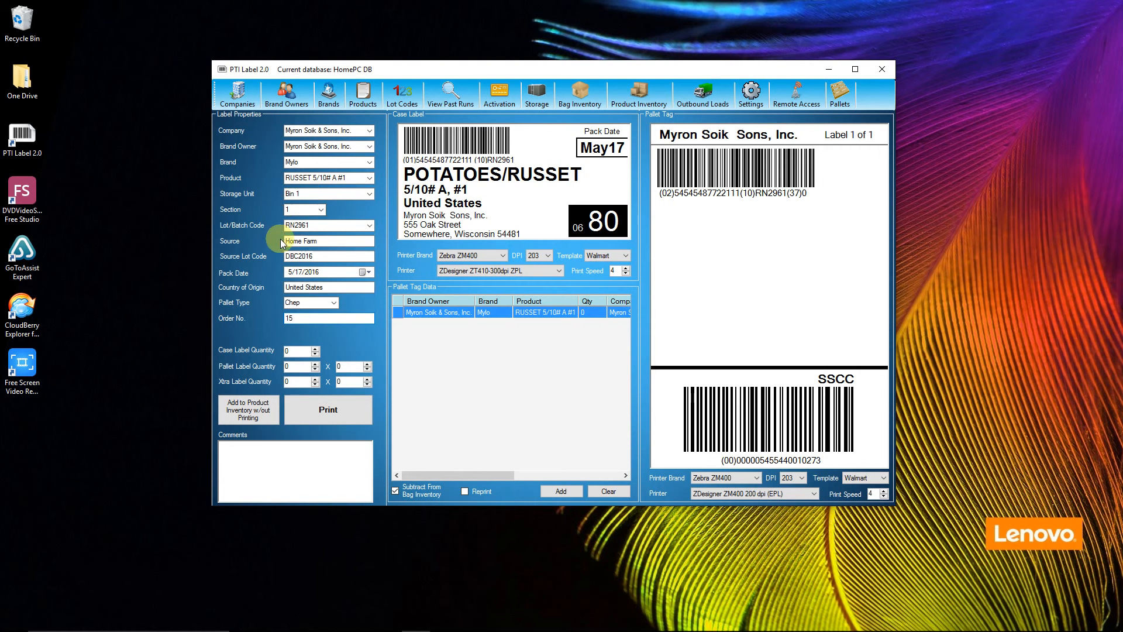
{"action": "double_click", "coordinate": [305, 352]}
{"action": "type", "text": "800"}
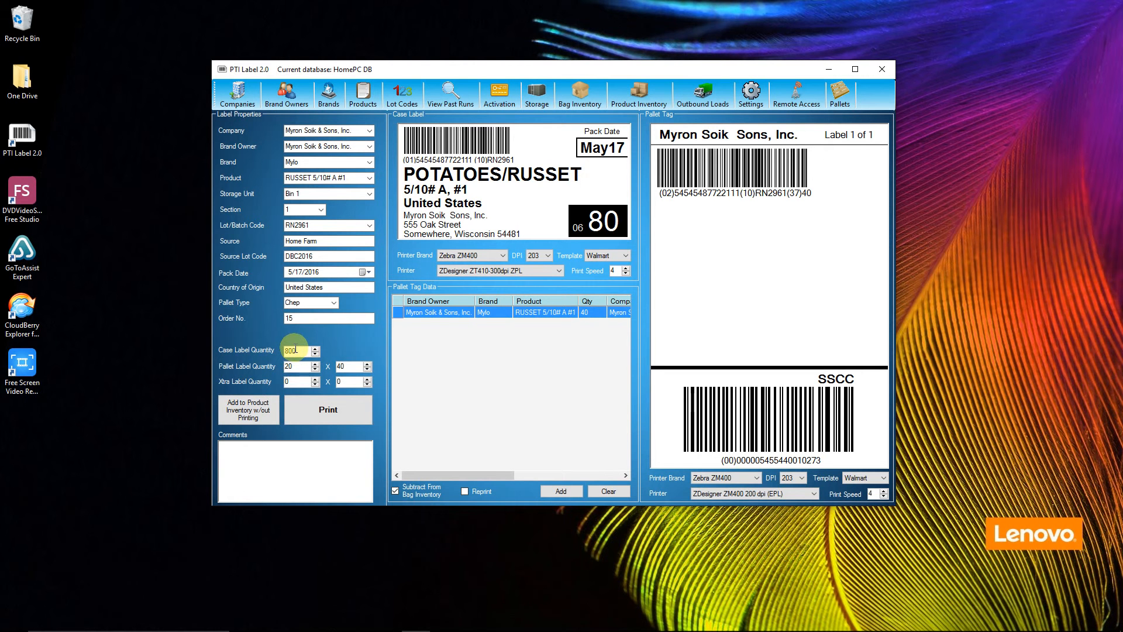
{"action": "left_click", "coordinate": [255, 414]}
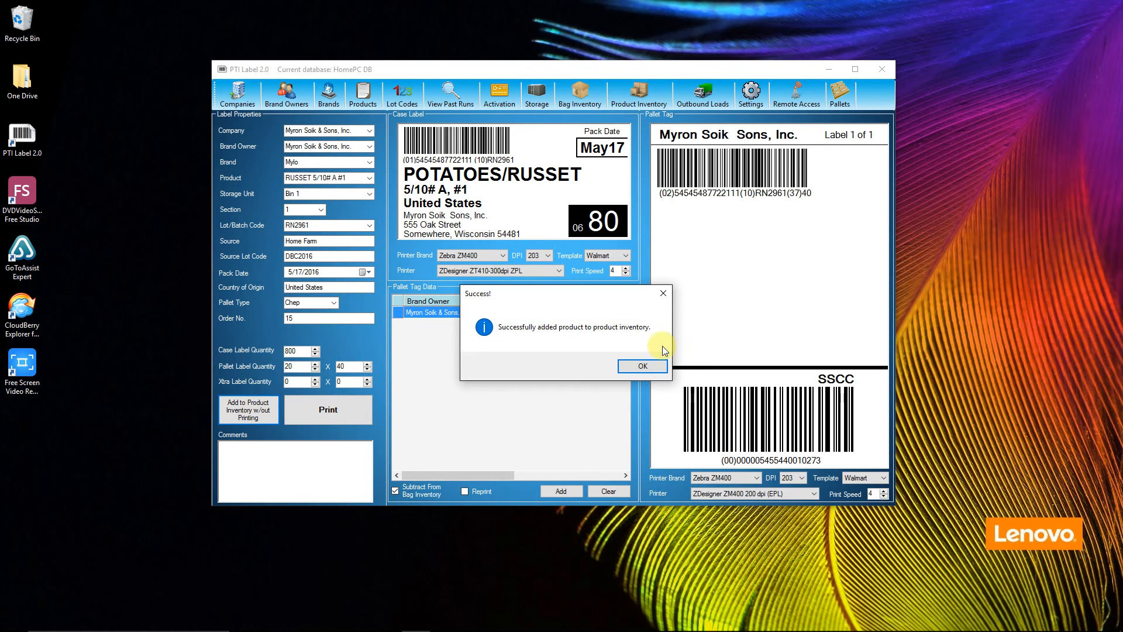
{"action": "left_click", "coordinate": [640, 371]}
Review the RUSSET 5/10# A #1 entry in the product inventory, then briefly view the outbound loads.
{"action": "left_click", "coordinate": [646, 102]}
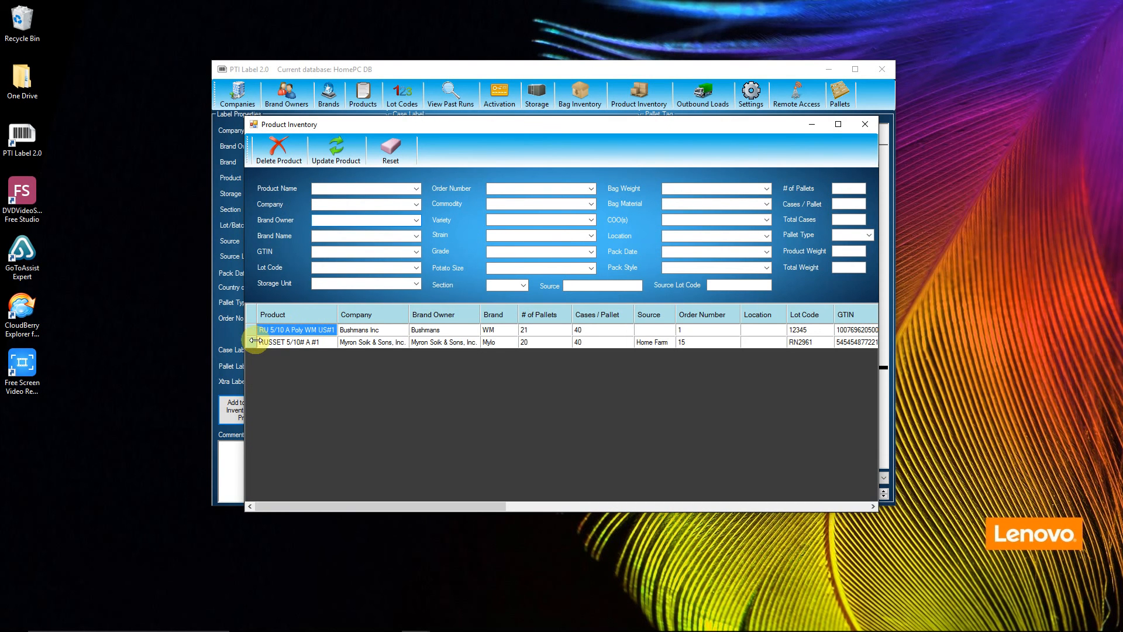
{"action": "left_click", "coordinate": [251, 344]}
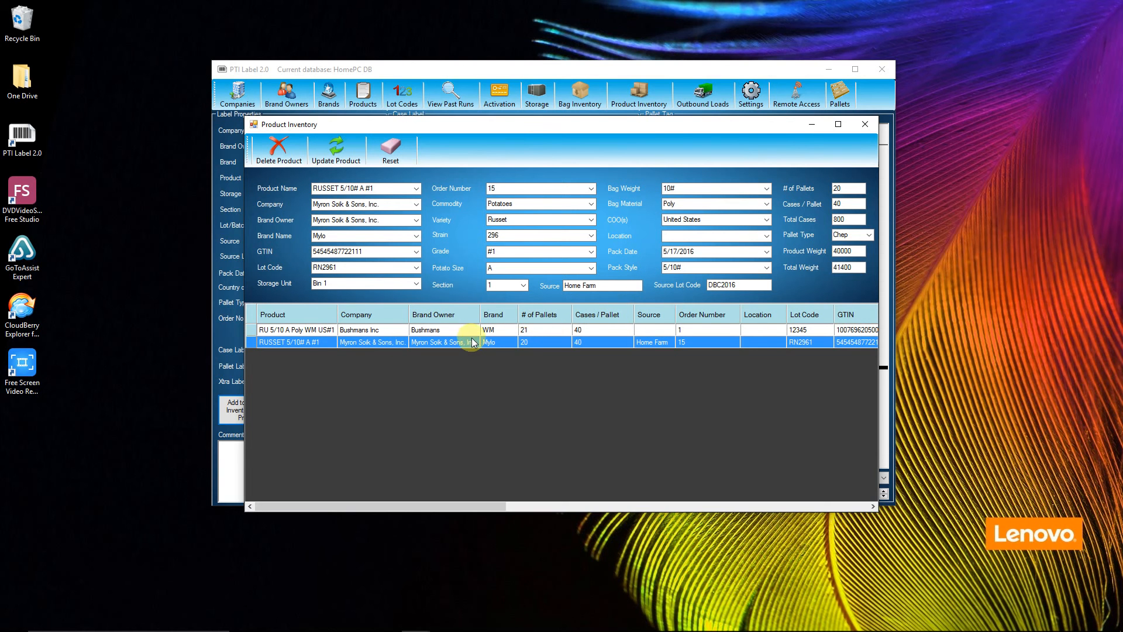
{"action": "left_click", "coordinate": [865, 124]}
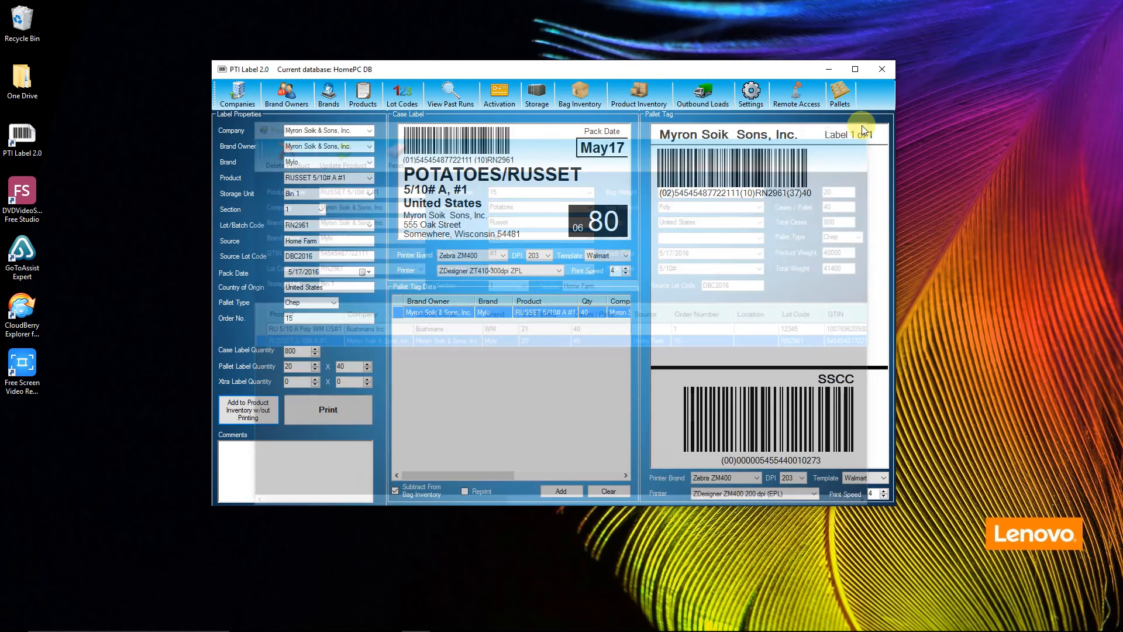
{"action": "left_click", "coordinate": [708, 102]}
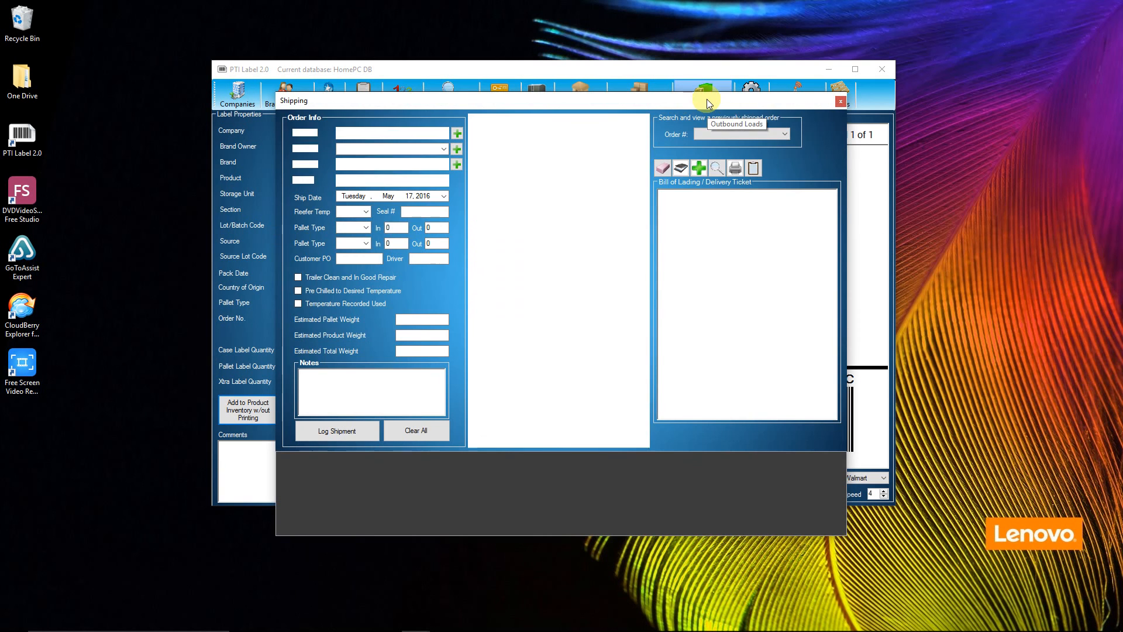
{"action": "left_click", "coordinate": [841, 101]}
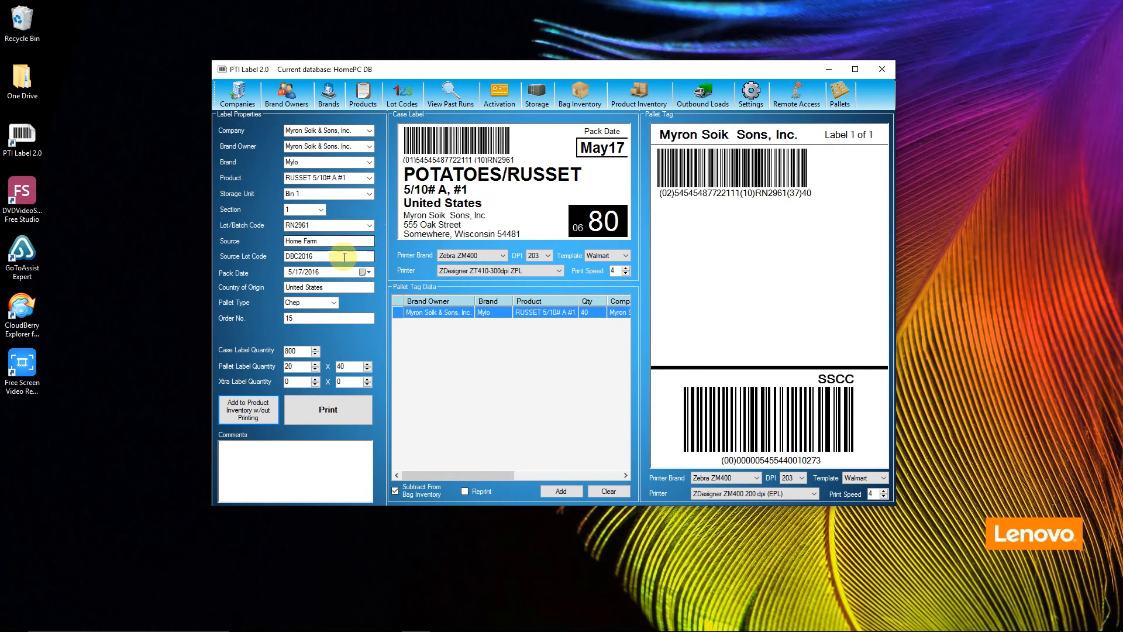
Replace the order number with a new one and add the same product to inventory again without printing.
{"action": "double_click", "coordinate": [305, 318]}
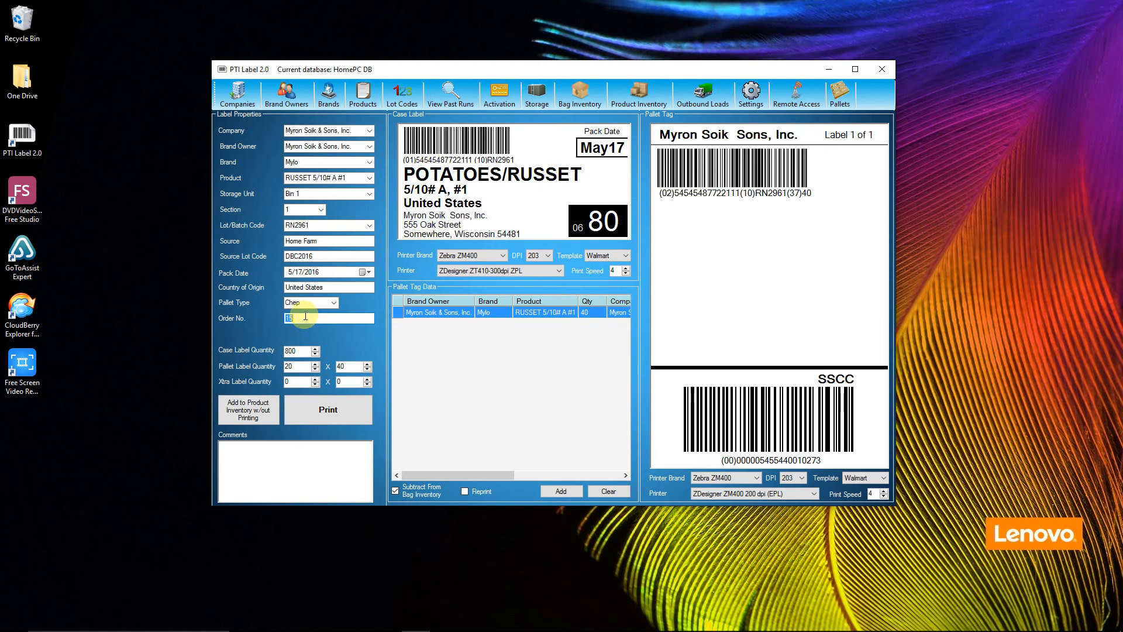
{"action": "type", "text": "1"}
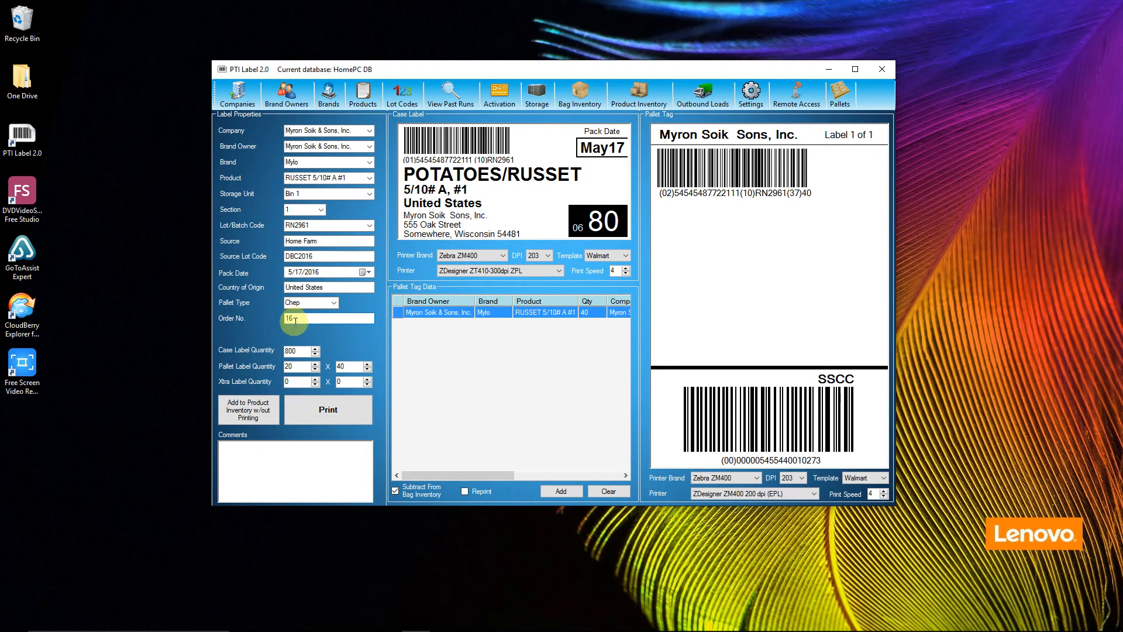
{"action": "left_click", "coordinate": [256, 409]}
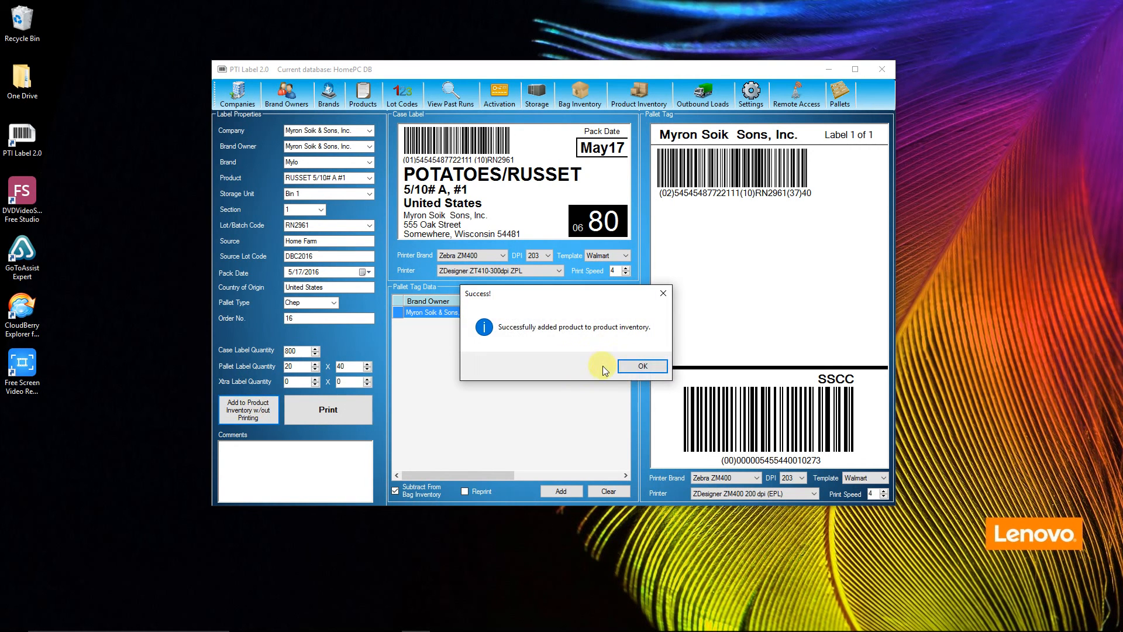
{"action": "left_click", "coordinate": [641, 367]}
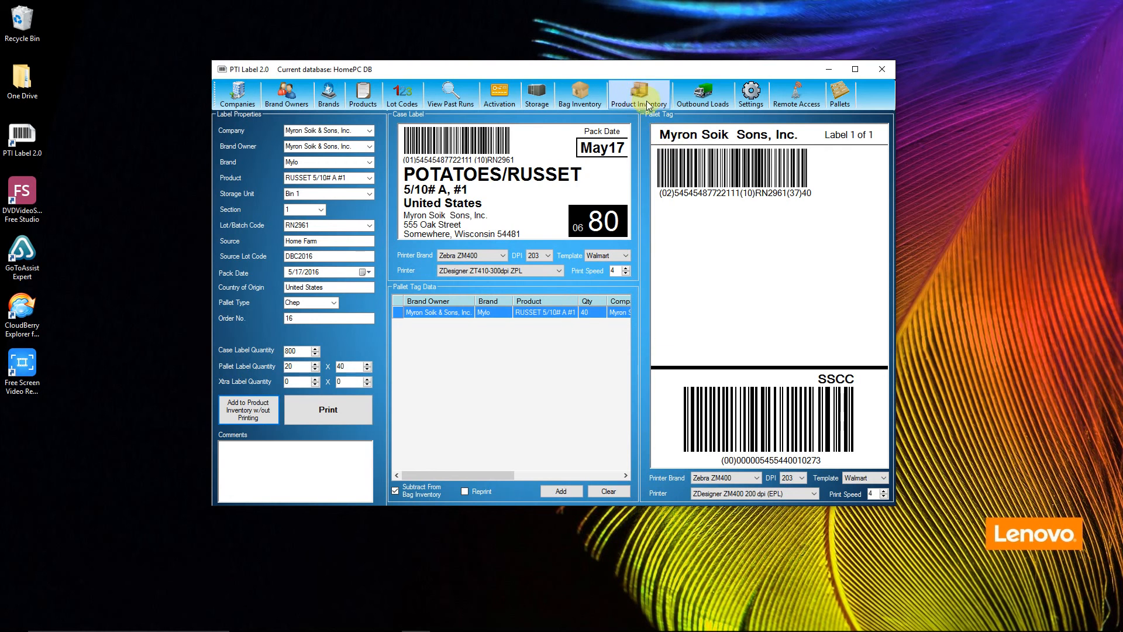
Load the first of the two Russet orders in the outbound loads and log its shipment.
{"action": "left_click", "coordinate": [699, 99]}
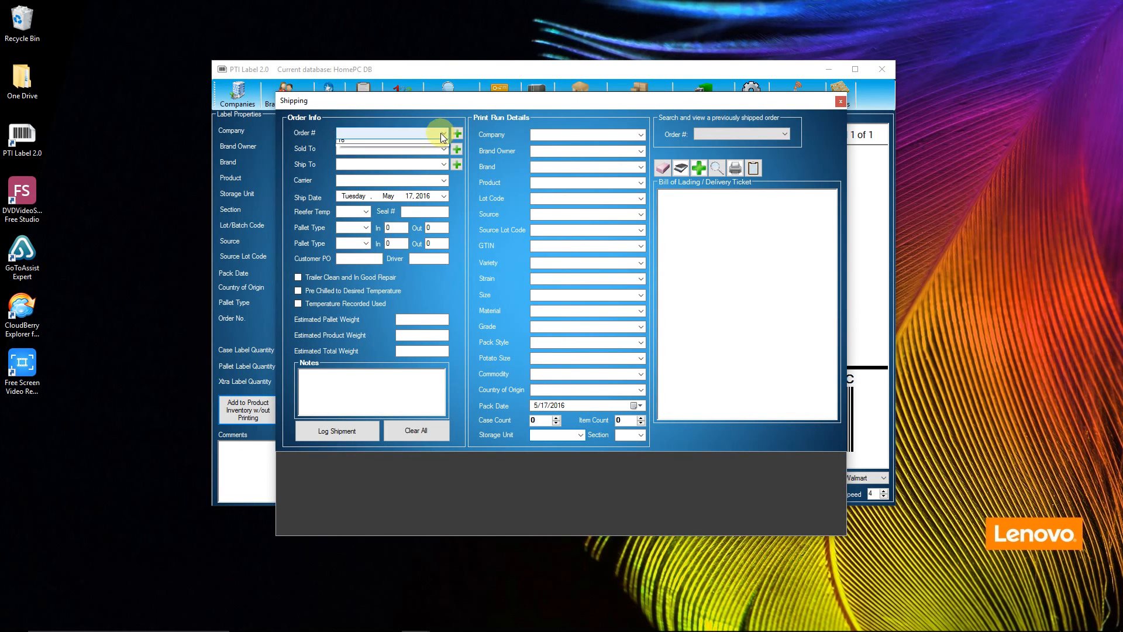
{"action": "left_click", "coordinate": [434, 135]}
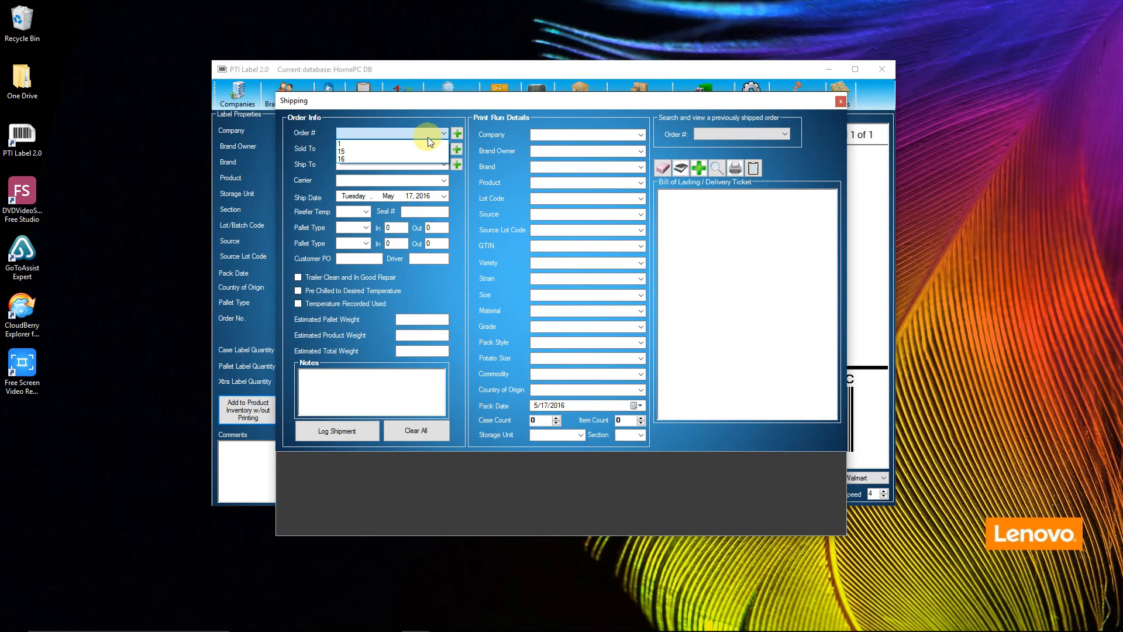
{"action": "left_click", "coordinate": [344, 150]}
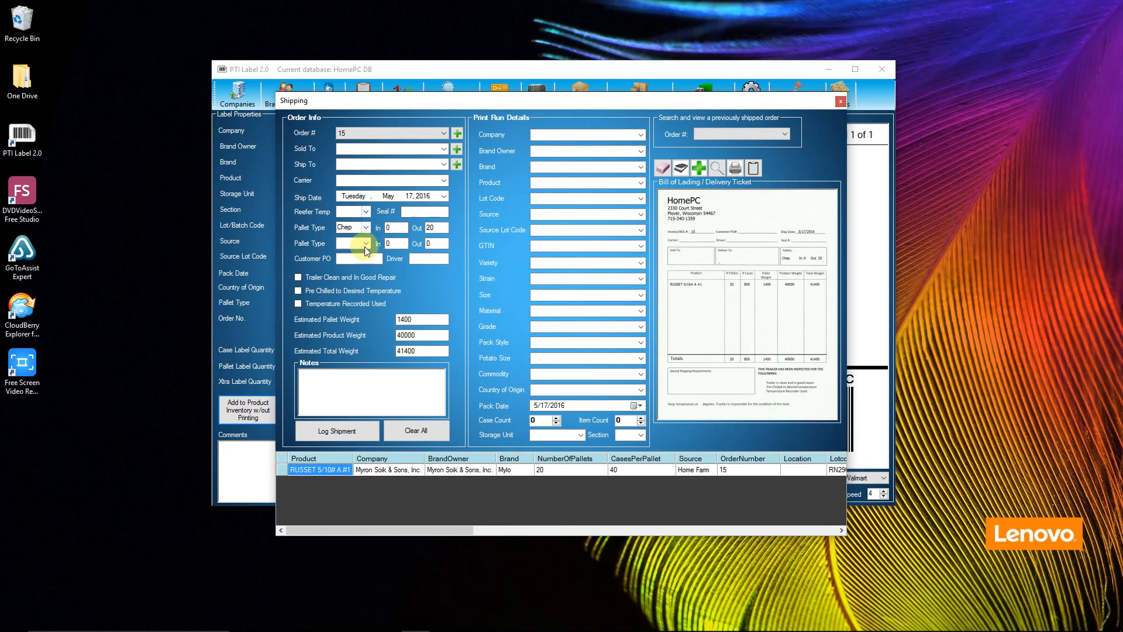
{"action": "left_click", "coordinate": [340, 432]}
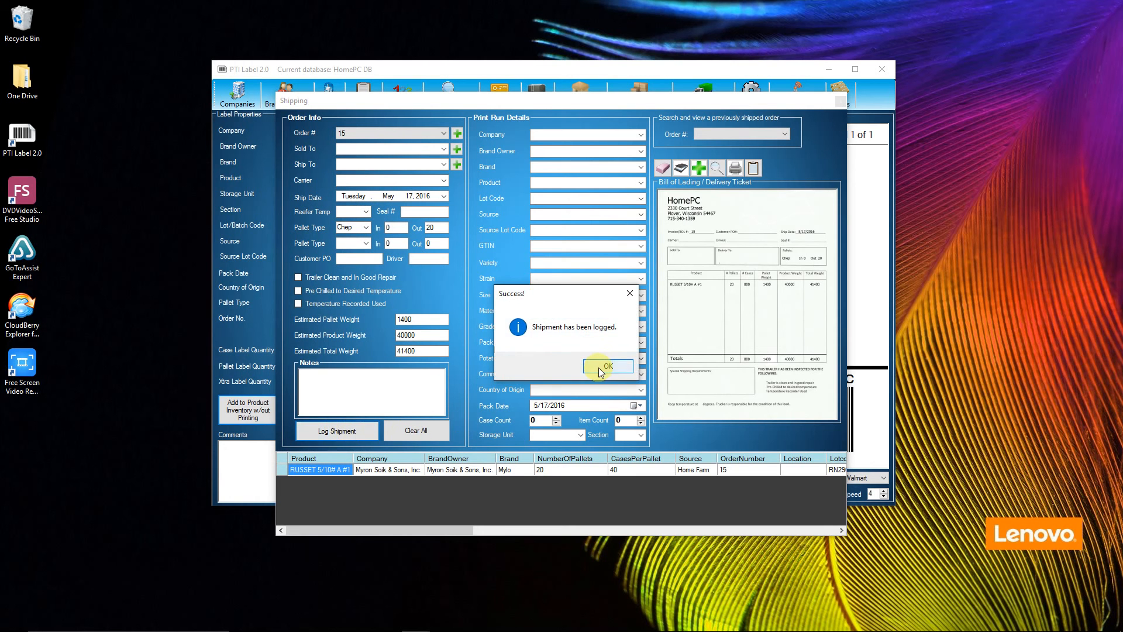
{"action": "left_click", "coordinate": [607, 366]}
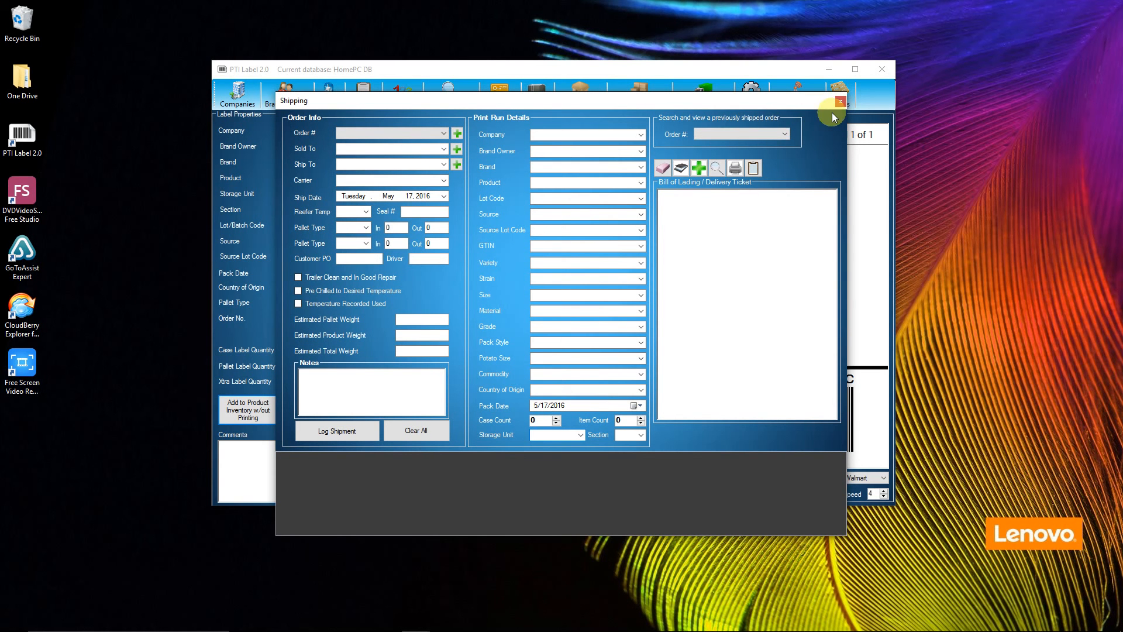
Leave the outbound loads and review the summary report for lot code RN2961.
{"action": "left_click", "coordinate": [840, 101]}
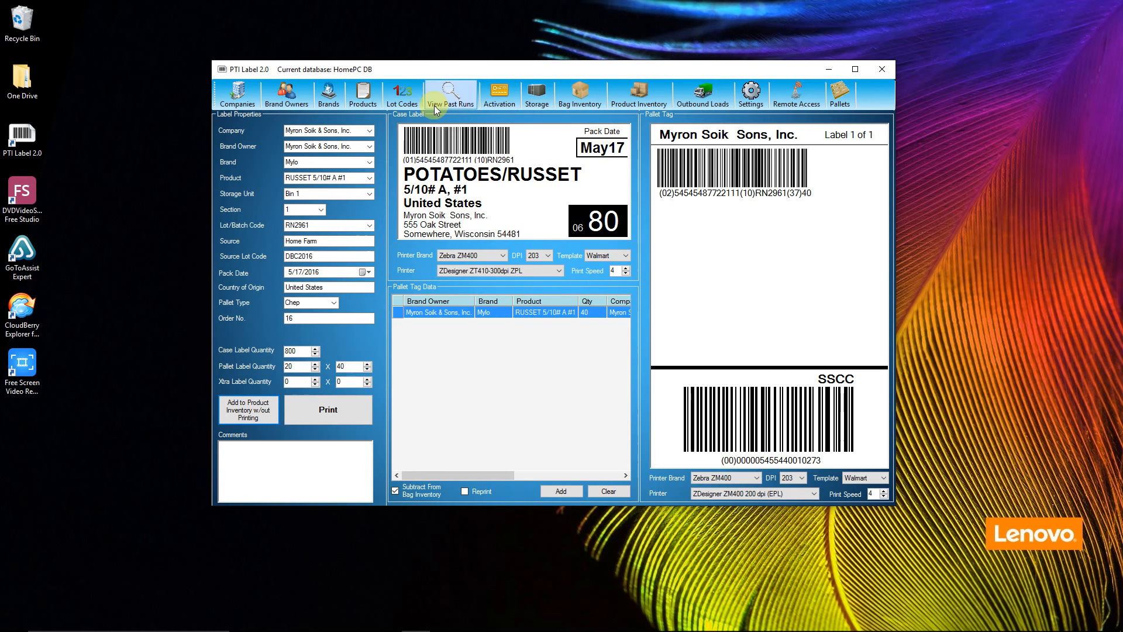
{"action": "left_click", "coordinate": [402, 96]}
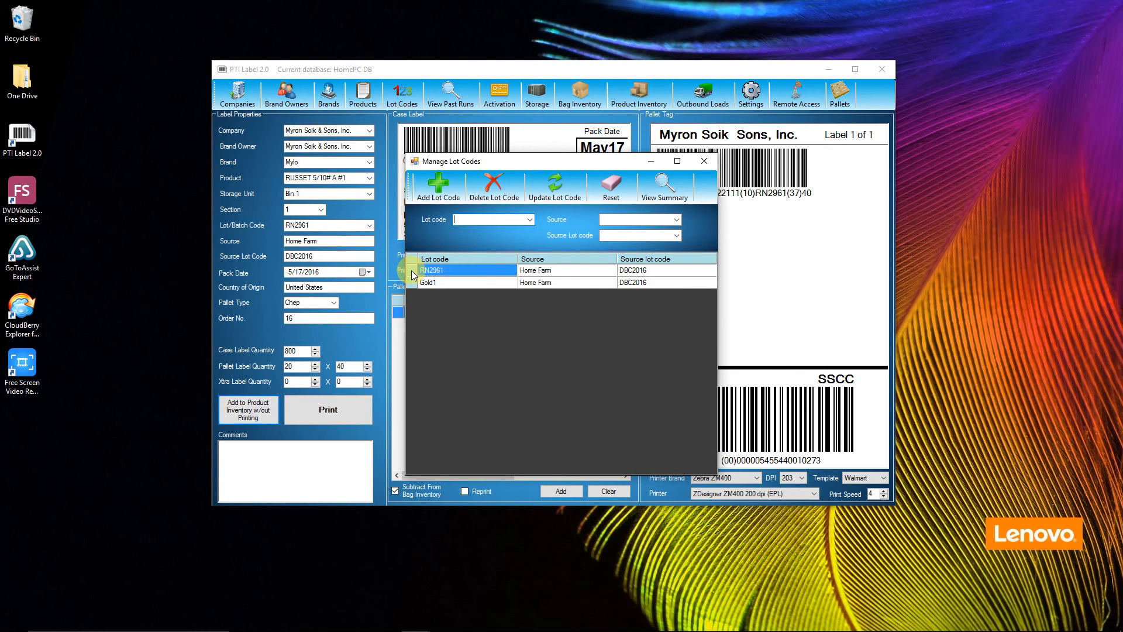
{"action": "left_click", "coordinate": [412, 271]}
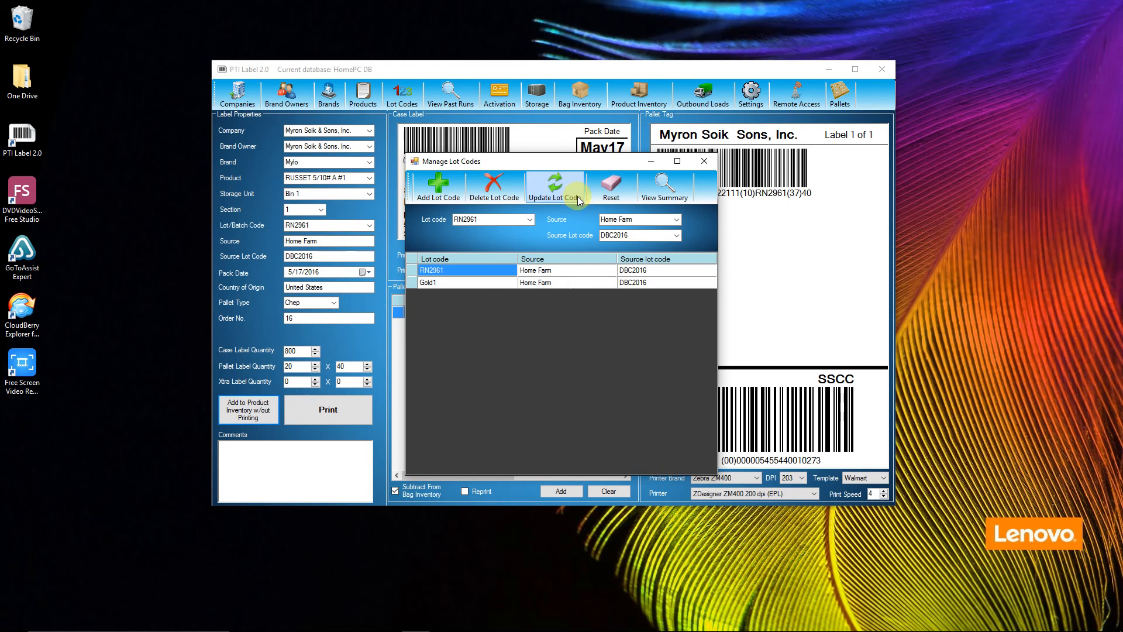
{"action": "left_click", "coordinate": [658, 197]}
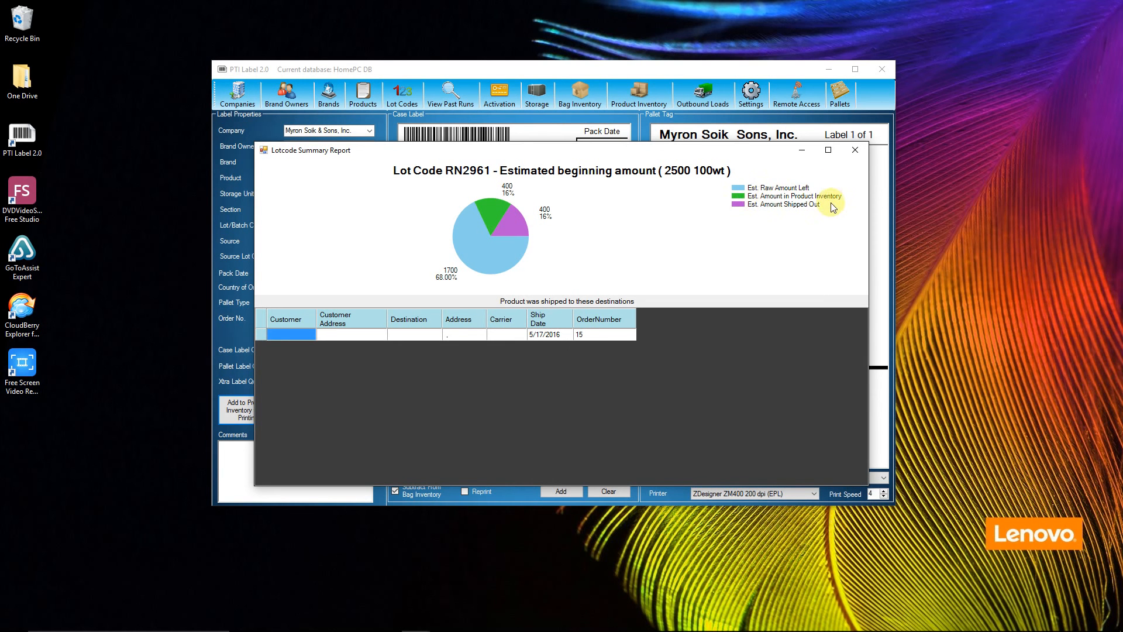
{"action": "left_click", "coordinate": [858, 149]}
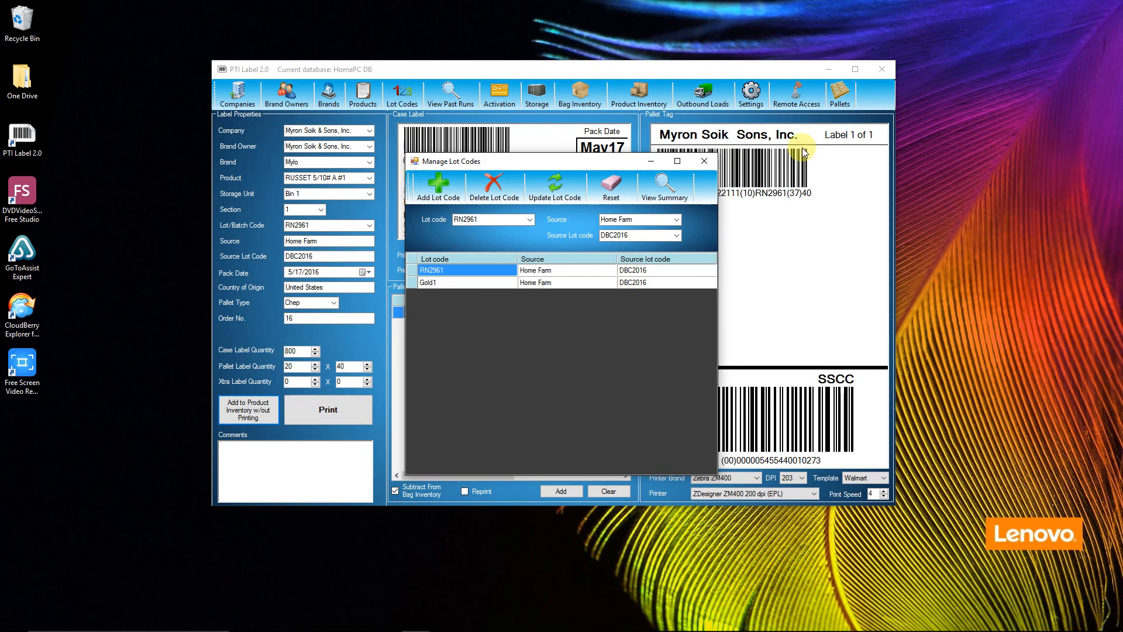
{"action": "left_click", "coordinate": [704, 161]}
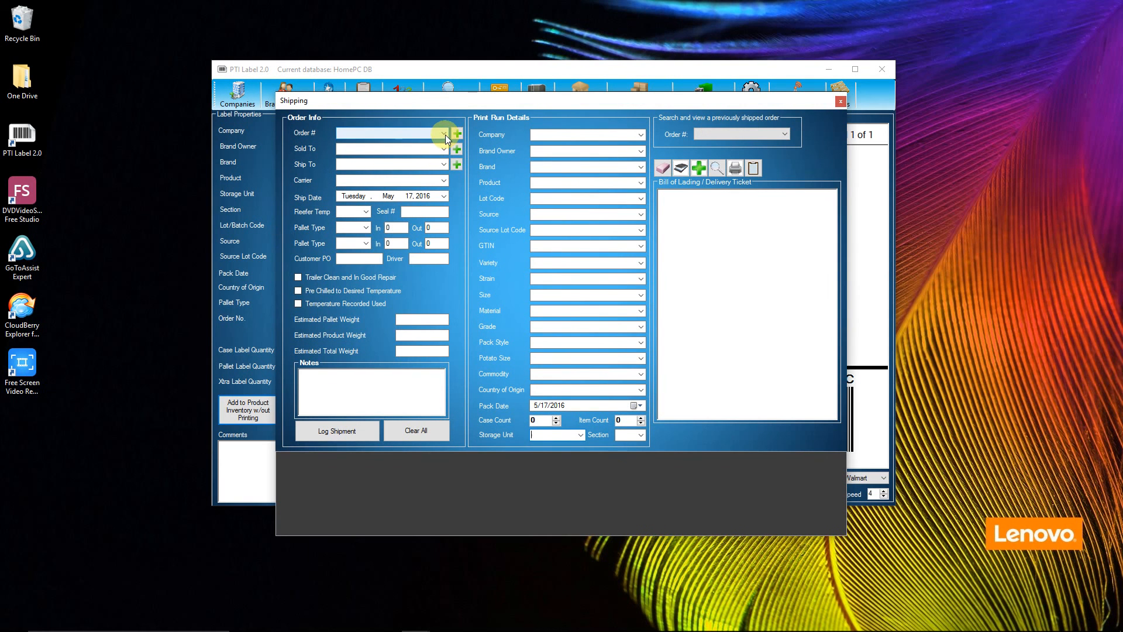
Load the remaining order in the outbound loads, sold to Walmart and shipped to Walmart Tomah with Walmart Transportation as carrier.
{"action": "left_click", "coordinate": [444, 134]}
{"action": "left_click", "coordinate": [440, 150]}
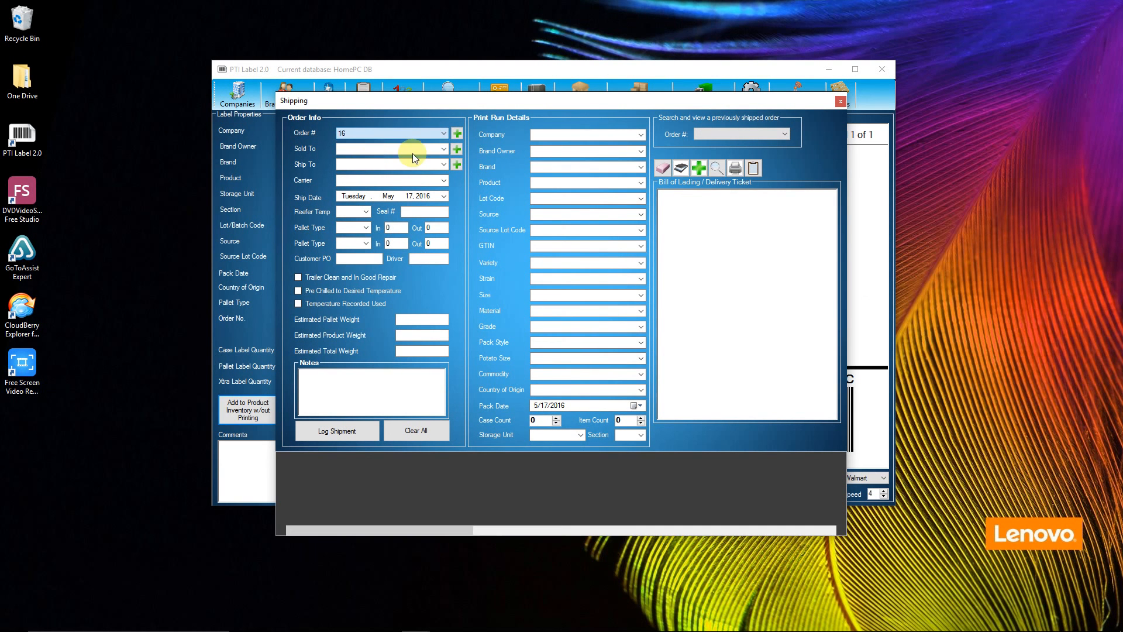
{"action": "left_click", "coordinate": [444, 149]}
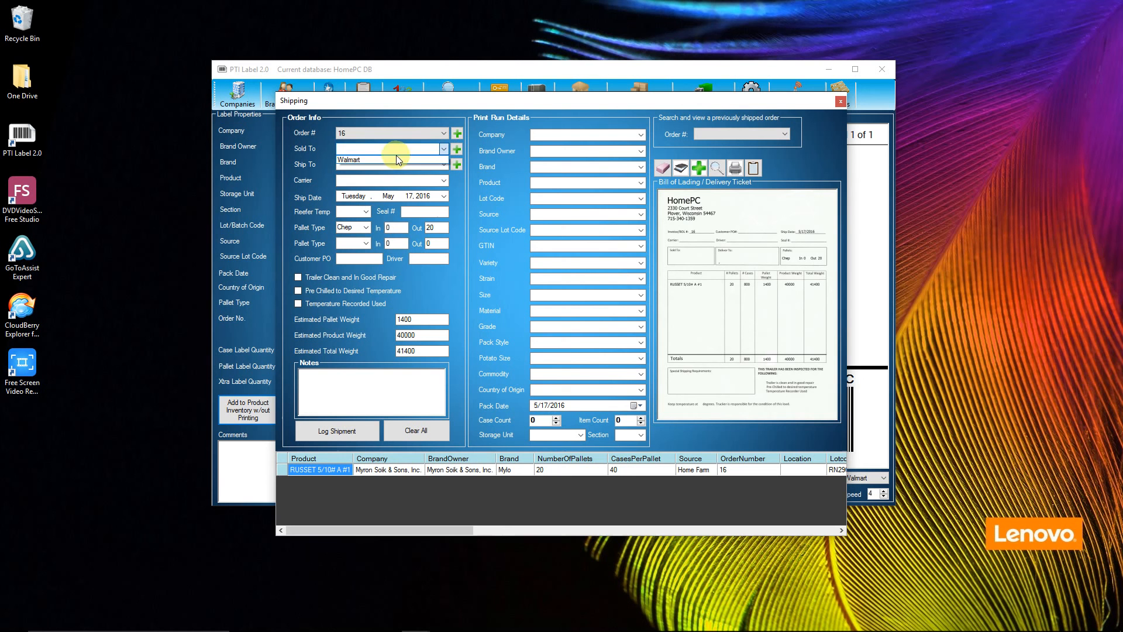
{"action": "left_click", "coordinate": [392, 156]}
{"action": "left_click", "coordinate": [445, 164]}
{"action": "left_click", "coordinate": [395, 175]}
{"action": "left_click", "coordinate": [443, 181]}
{"action": "left_click", "coordinate": [402, 196]}
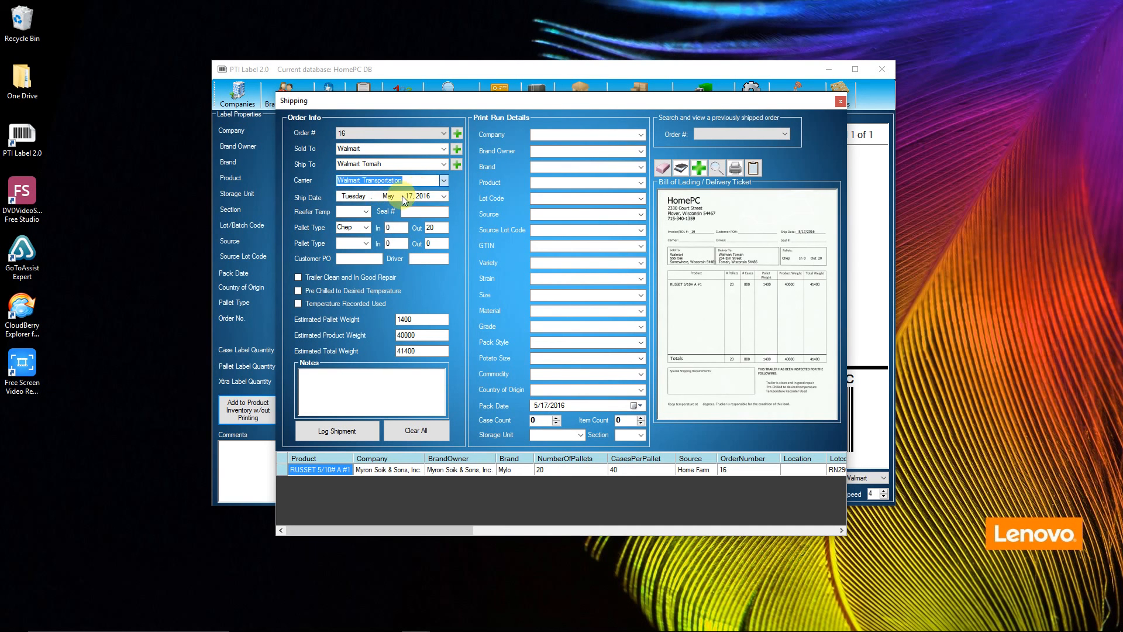
Set the reefer temperature to 50, enter the customer PO number and "me" as driver, and log the shipment.
{"action": "left_click", "coordinate": [351, 211]}
{"action": "type", "text": "50"}
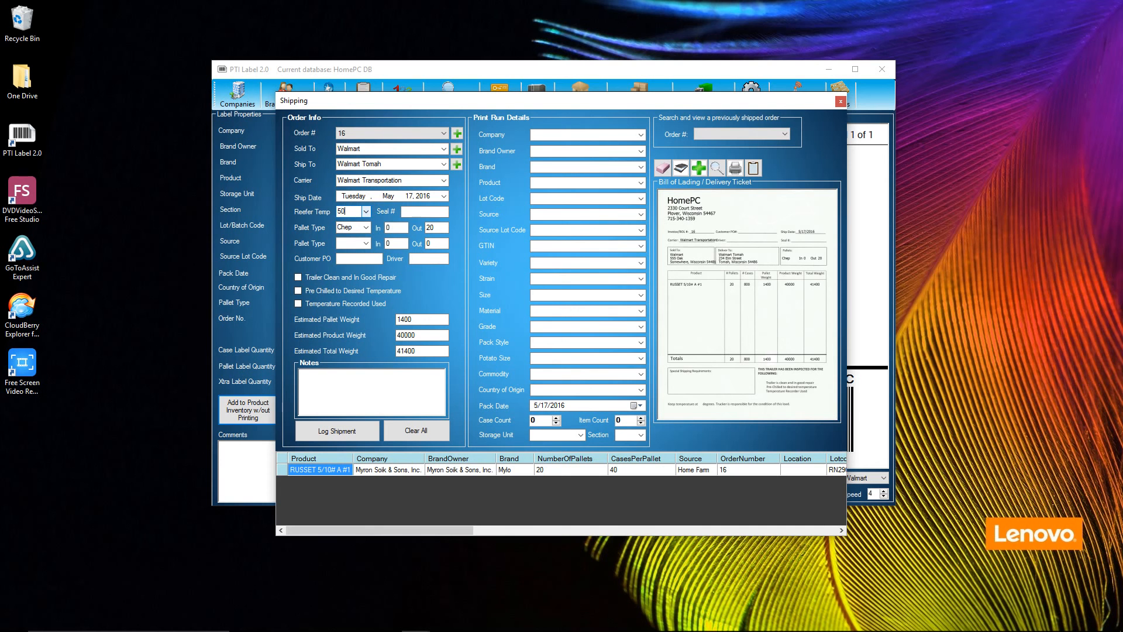
{"action": "left_click", "coordinate": [354, 259]}
{"action": "type", "text": "5555"}
{"action": "left_click", "coordinate": [417, 259]}
{"action": "type", "text": "me"}
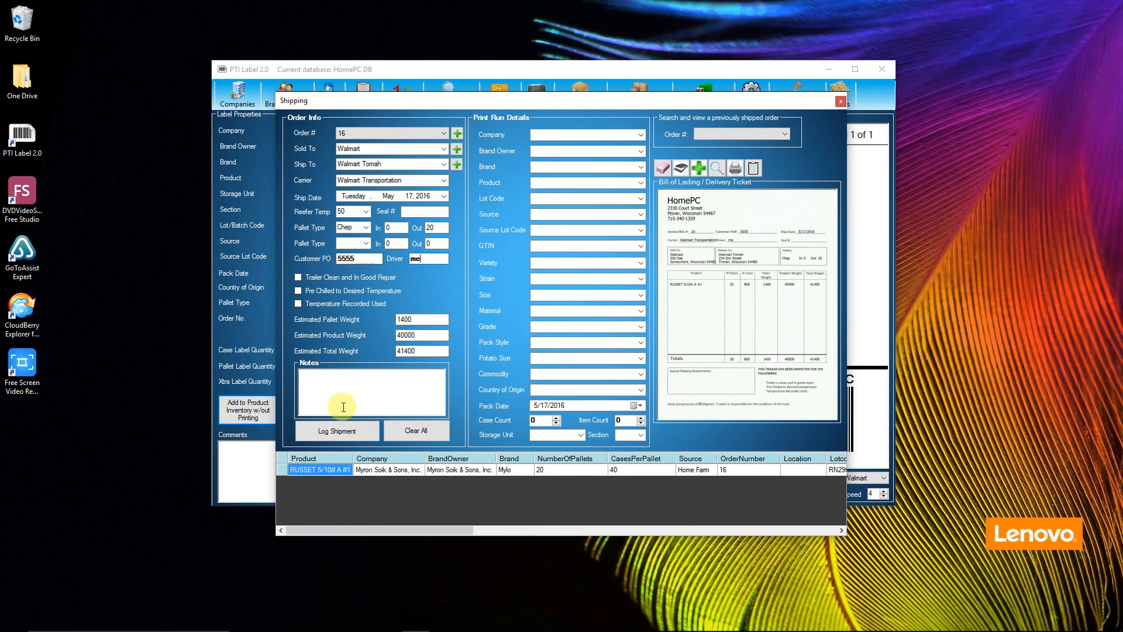
{"action": "left_click", "coordinate": [338, 432]}
{"action": "left_click", "coordinate": [614, 366]}
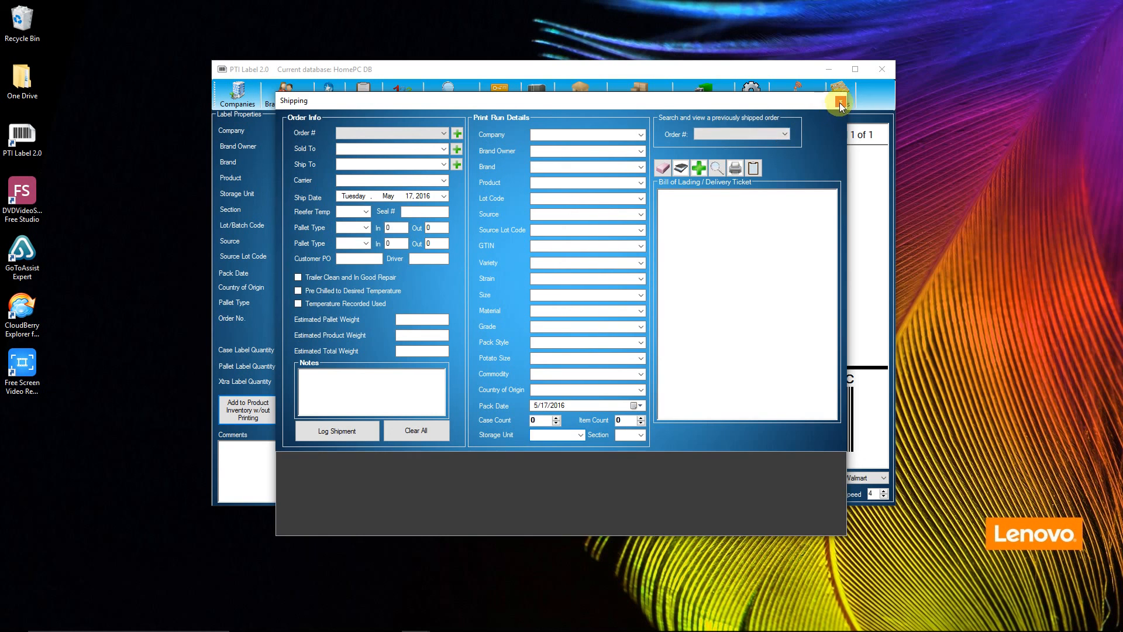
{"action": "left_click", "coordinate": [840, 103]}
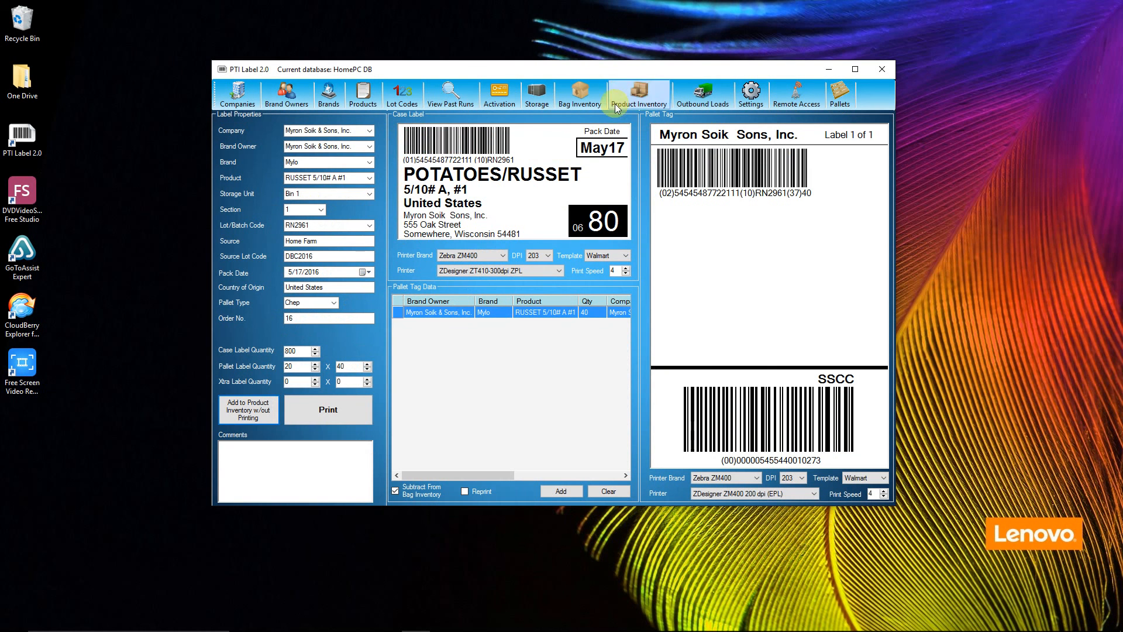
Review the lot code RN2961 summary again for the raw, inventory and shipped amounts and the shipping destinations.
{"action": "left_click", "coordinate": [406, 100]}
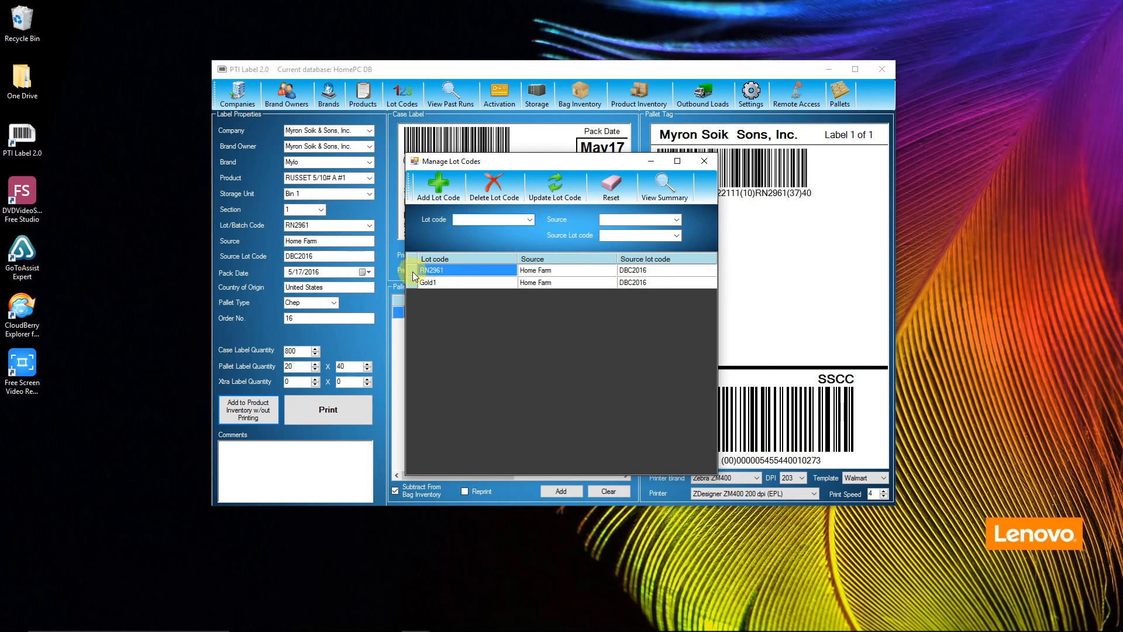
{"action": "left_click", "coordinate": [414, 271]}
{"action": "left_click", "coordinate": [643, 200]}
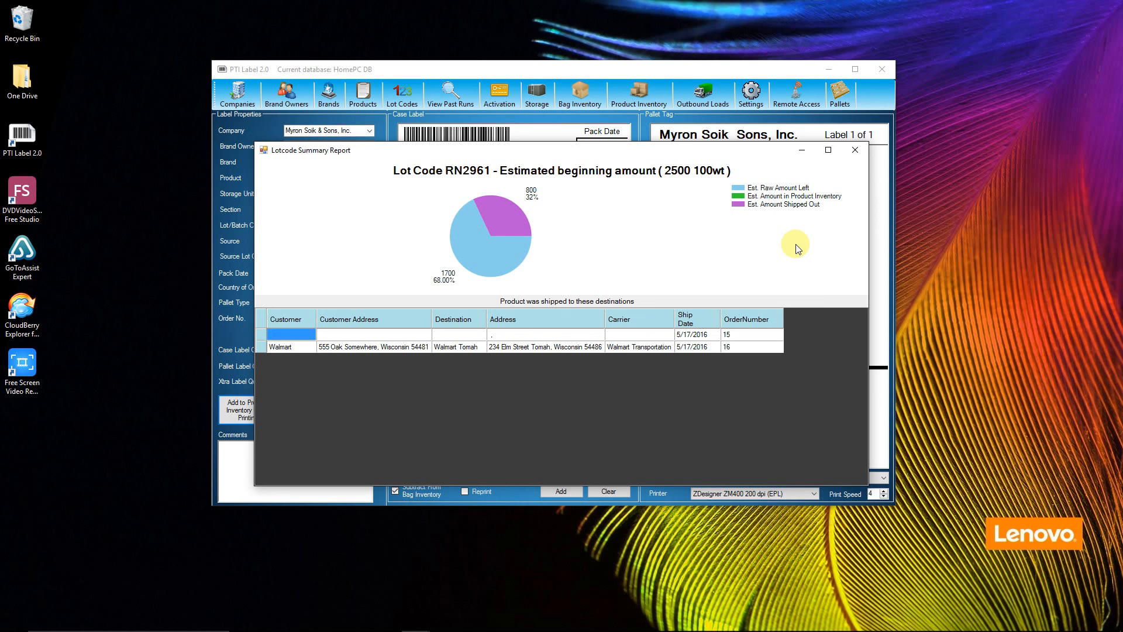
{"action": "left_click", "coordinate": [854, 152]}
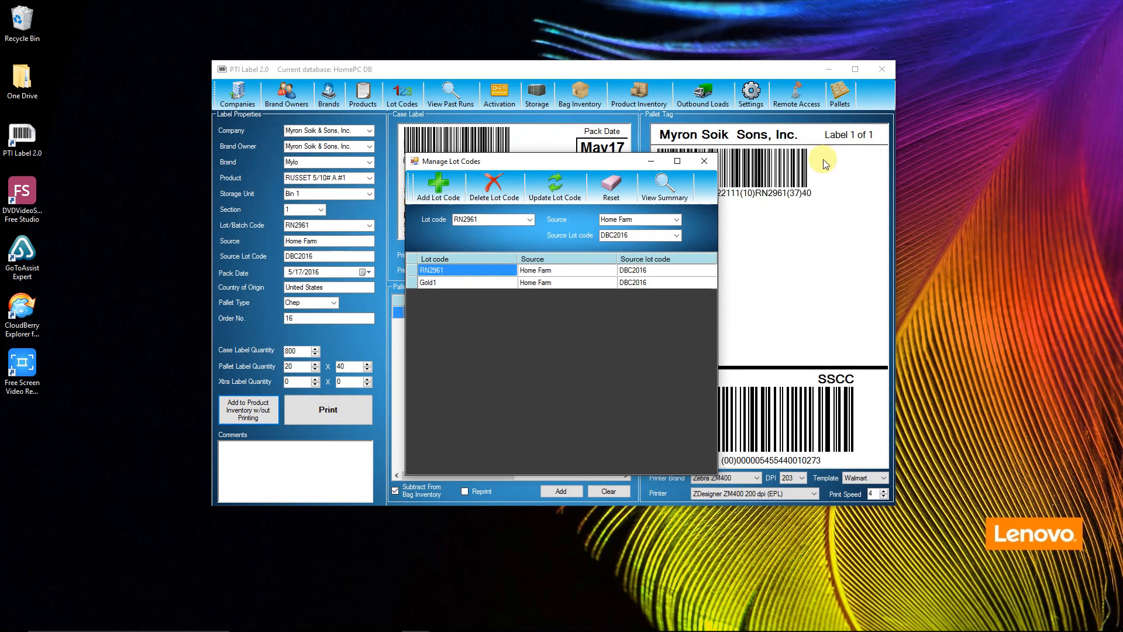
{"action": "left_click", "coordinate": [704, 165]}
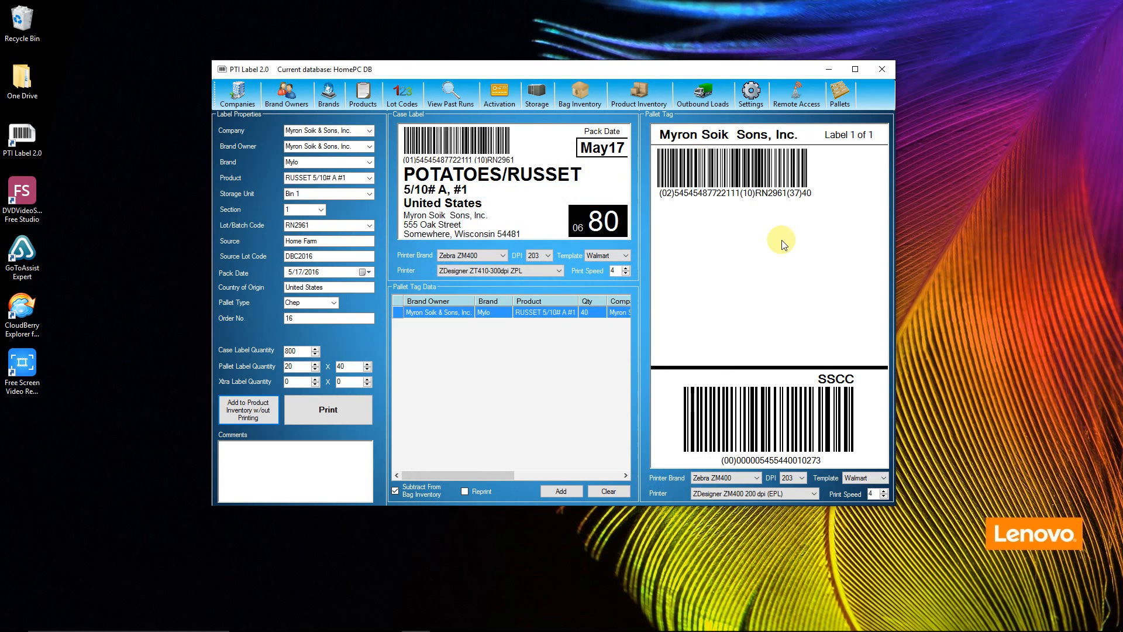
{"action": "left_click", "coordinate": [1029, 623]}
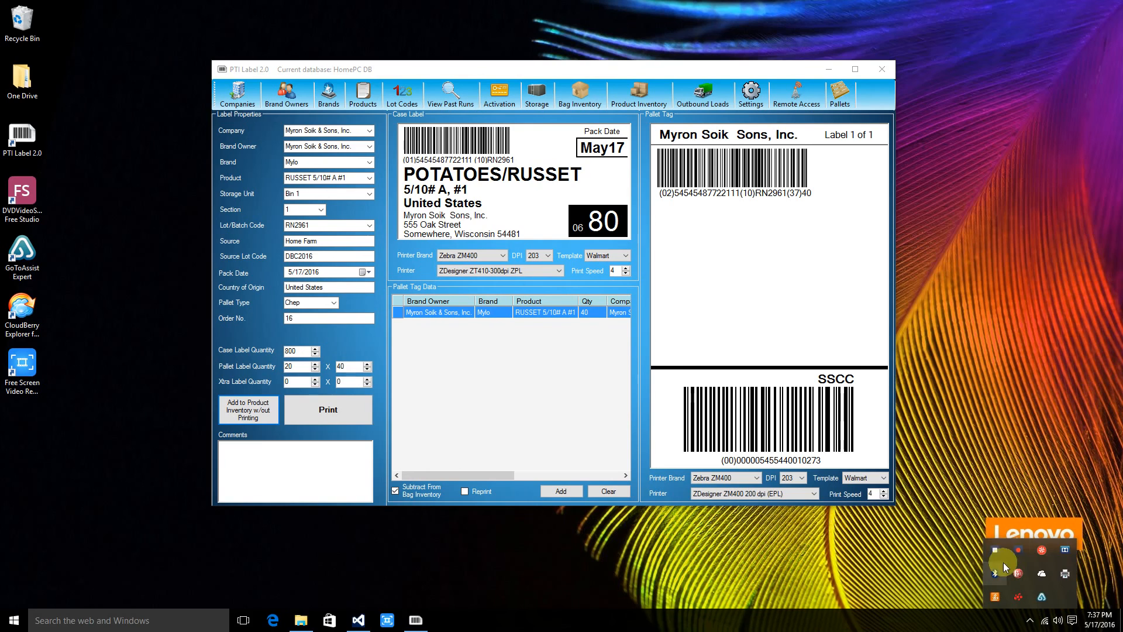